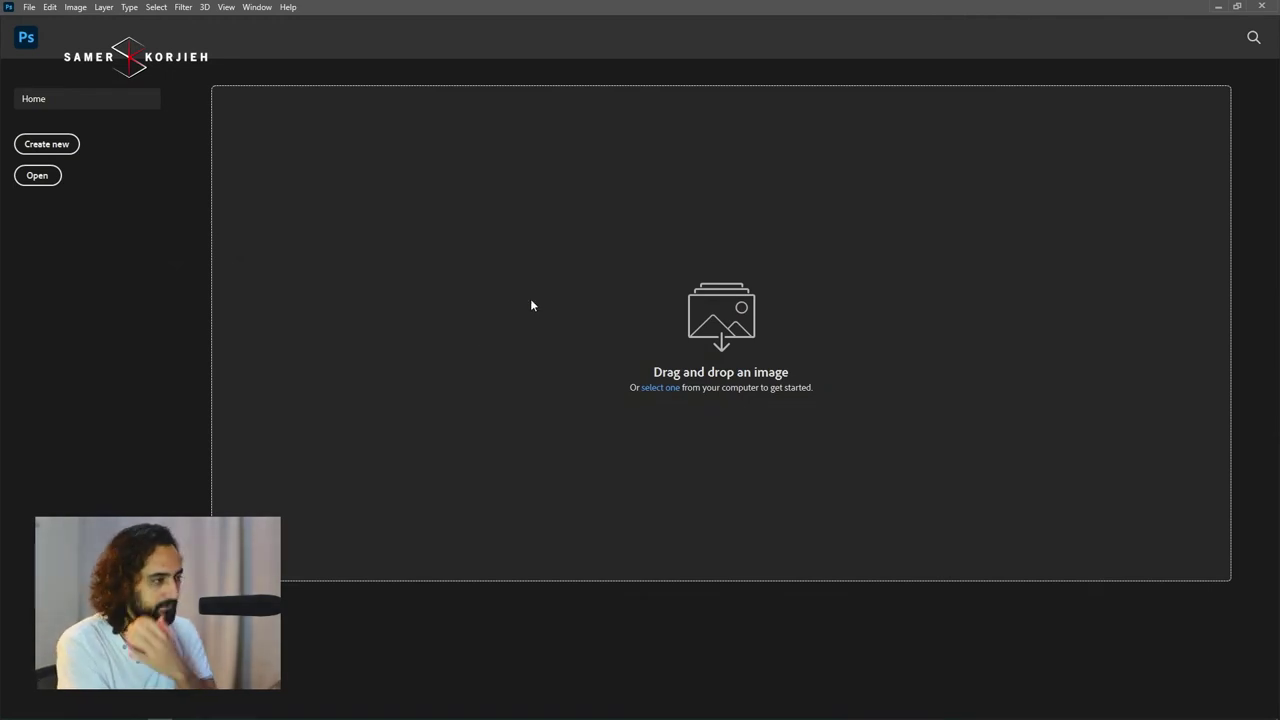
Drag the portrait image onto the Home screen to open it as a 1242 × 1116 px document.
mouse_move(531, 304)
mouse_down()
mouse_move(353, 322)
mouse_move(389, 320)
mouse_up()
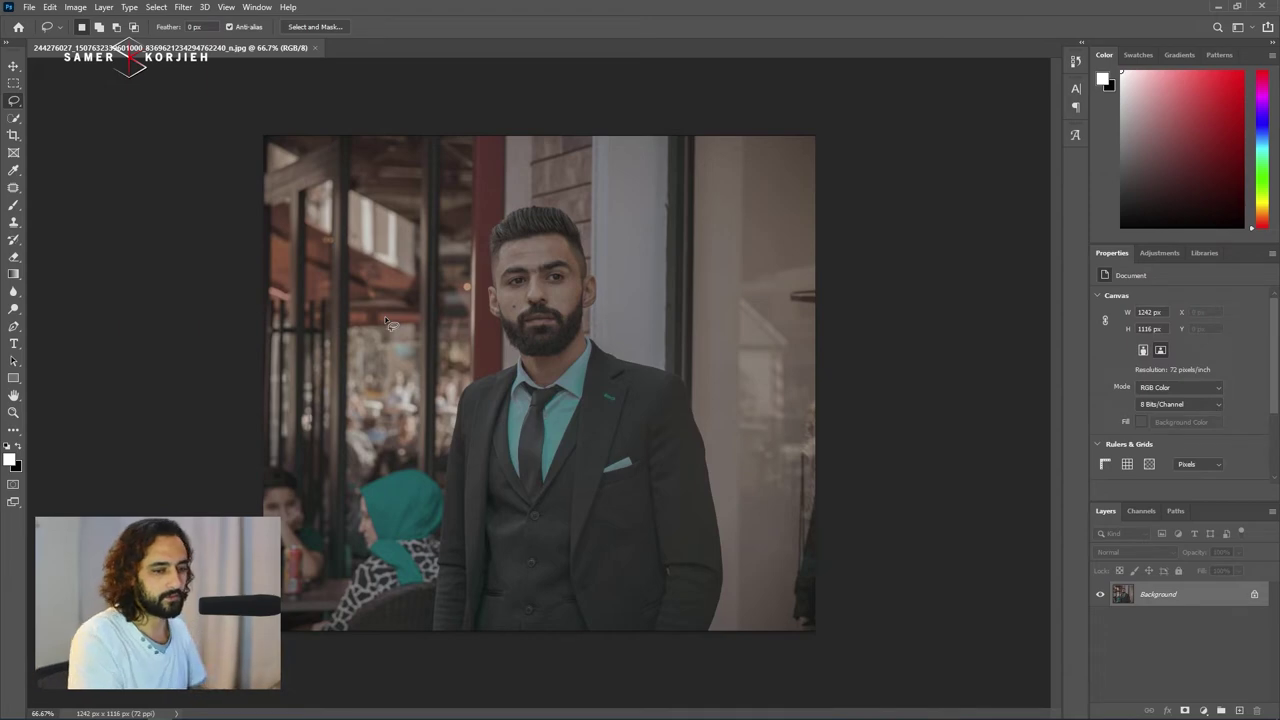
scroll(547, 277, up, 3)
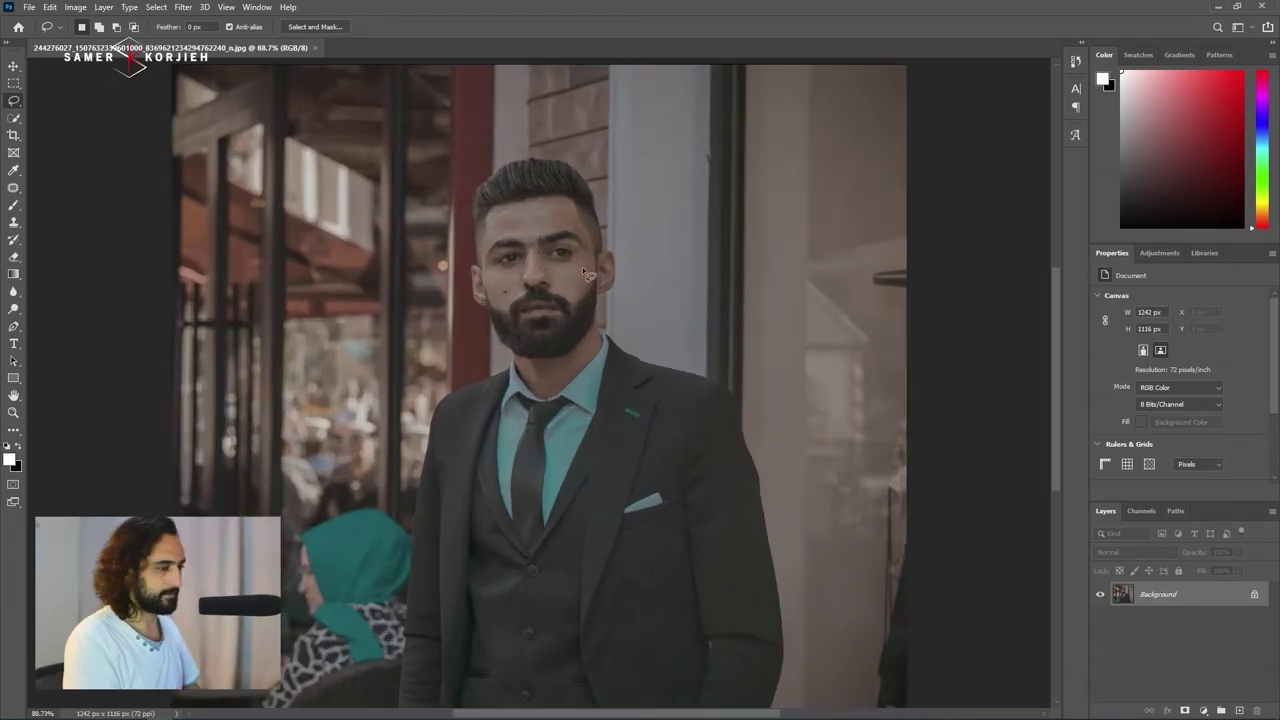
key(v)
scroll(555, 262, up, 2)
scroll(560, 252, up, 2)
scroll(566, 248, up, 2)
scroll(566, 248, down, 3)
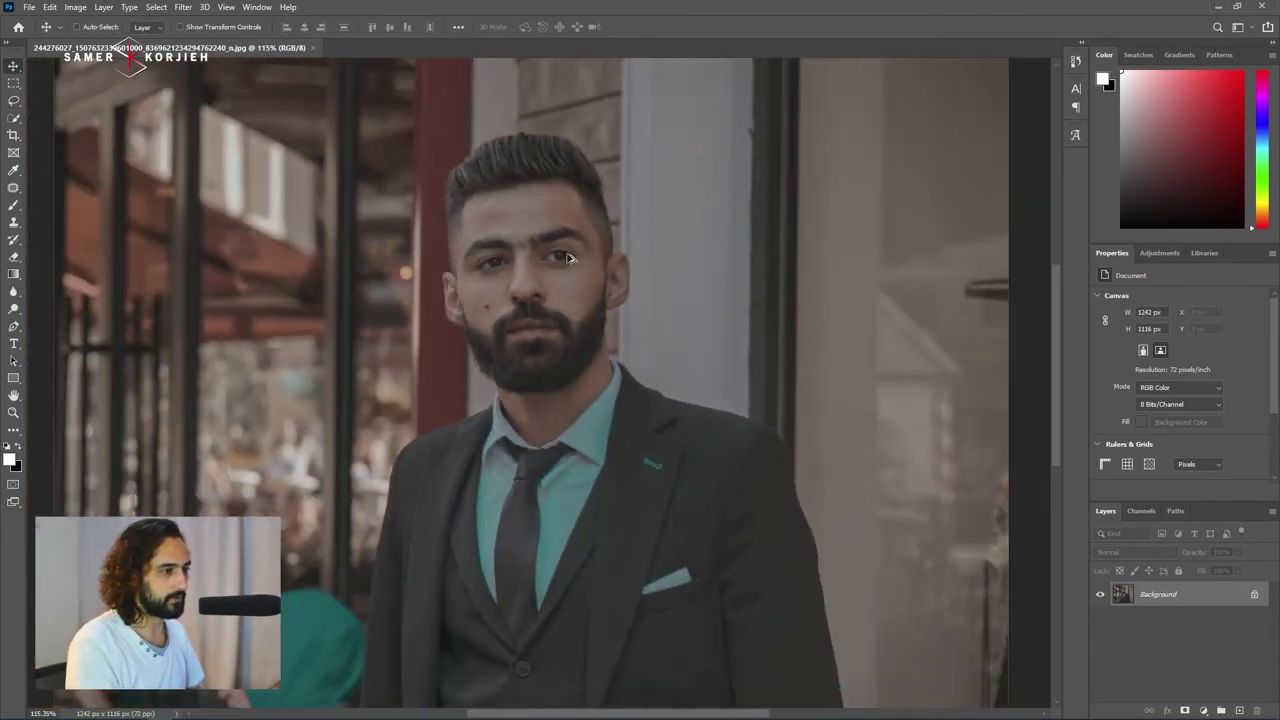
scroll(569, 259, down, 2)
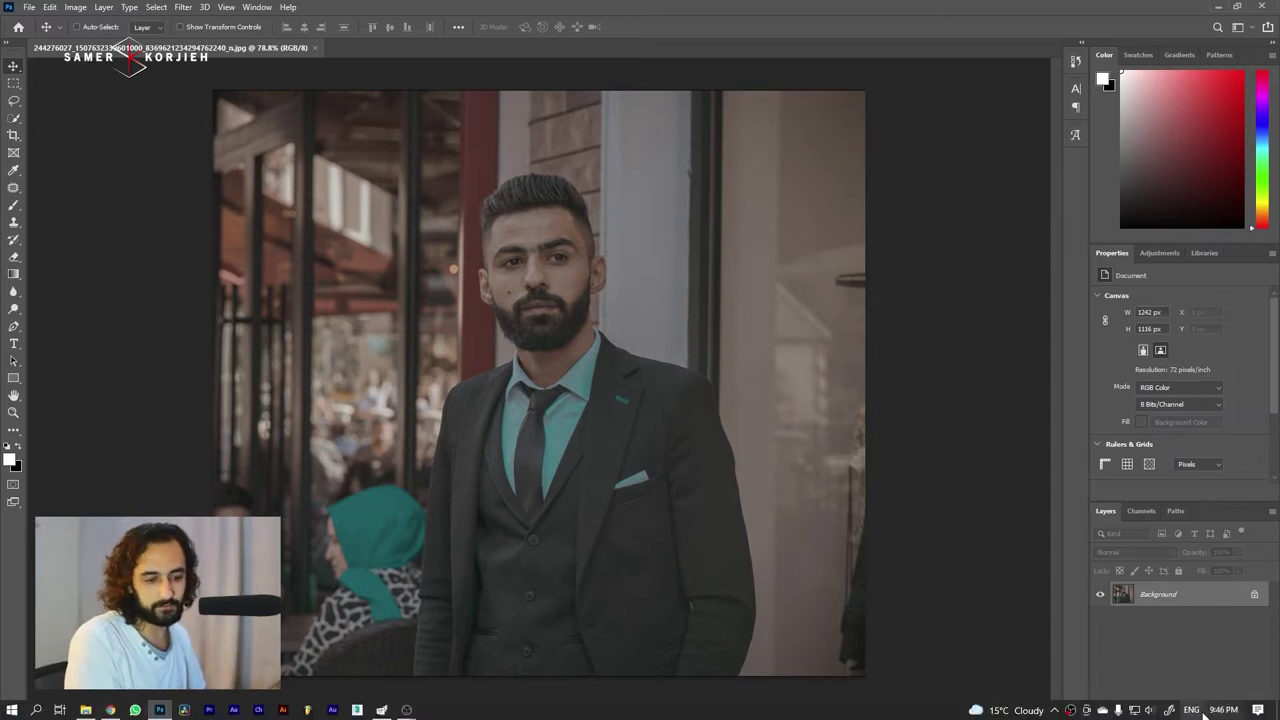
Add a Brightness/Contrast adjustment layer above the Background and target its layer mask.
click(1203, 710)
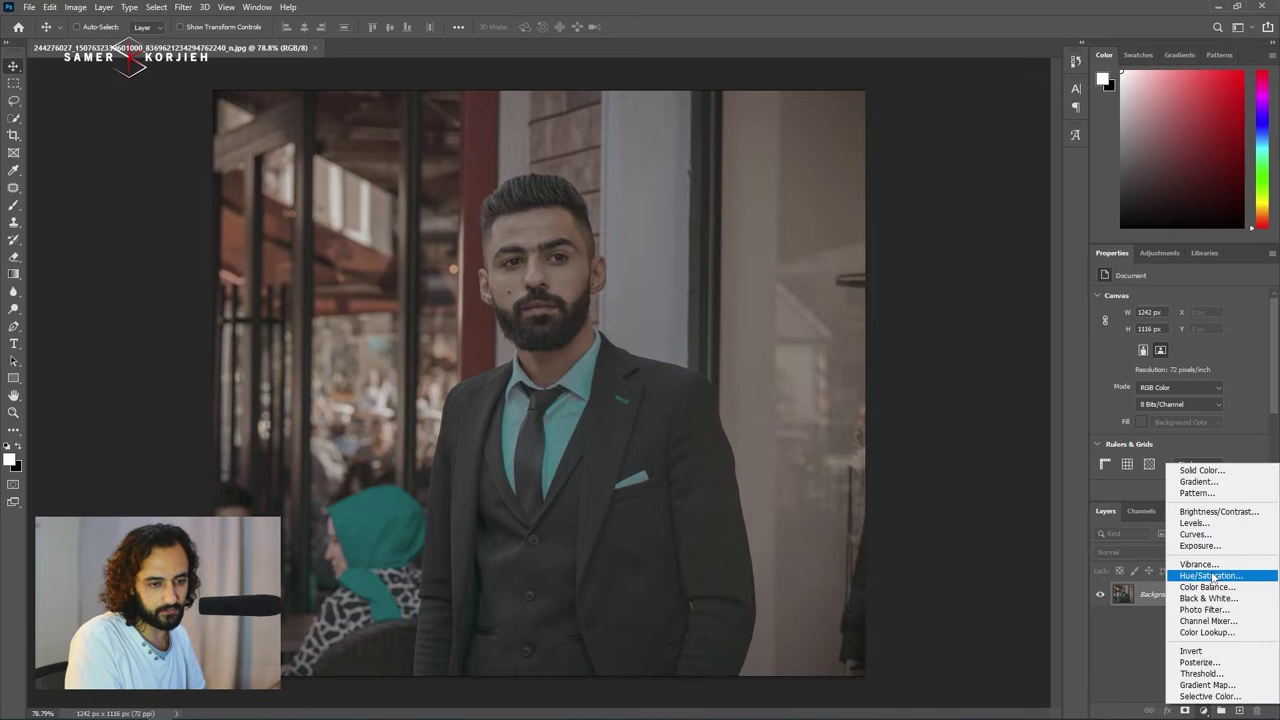
click(1207, 515)
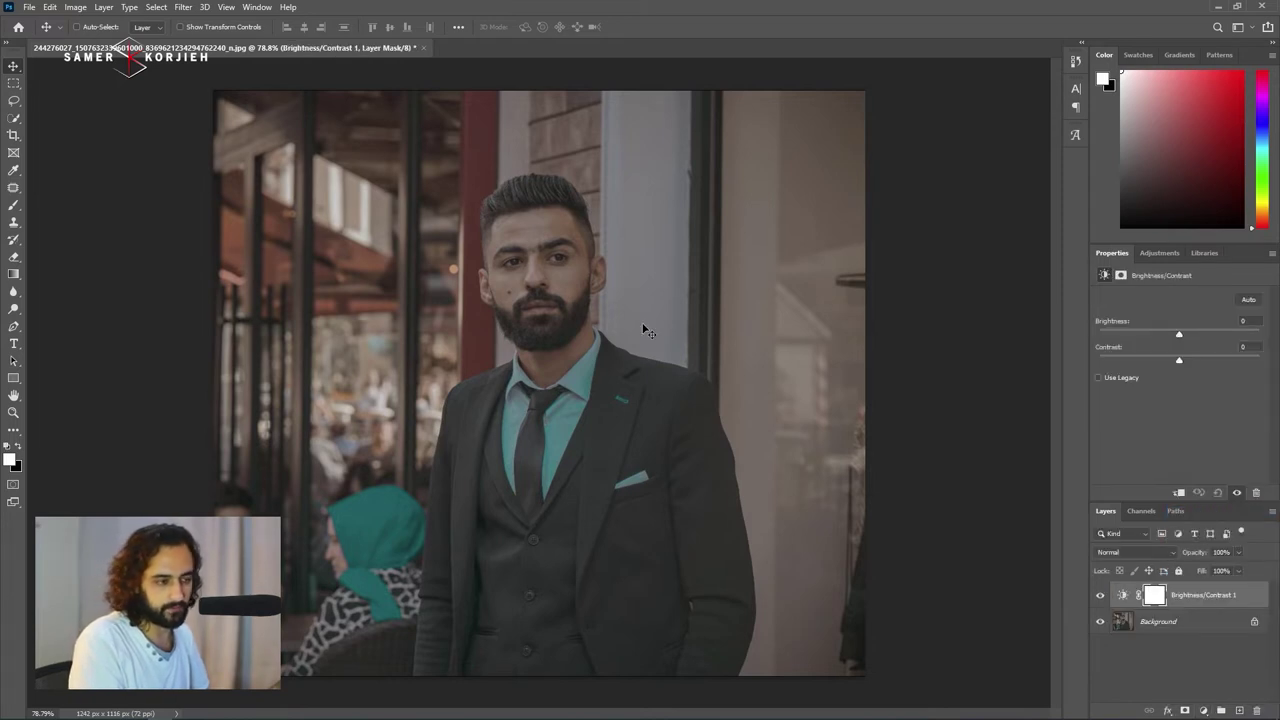
click(1158, 598)
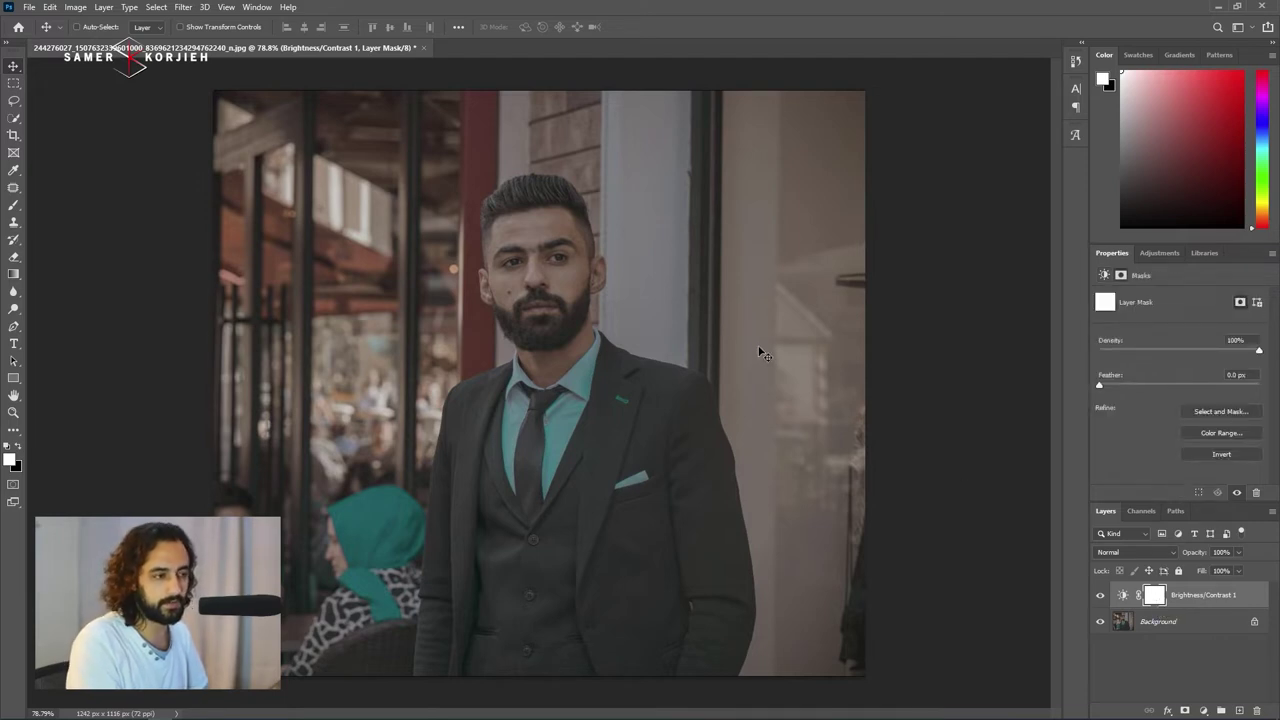
key(l)
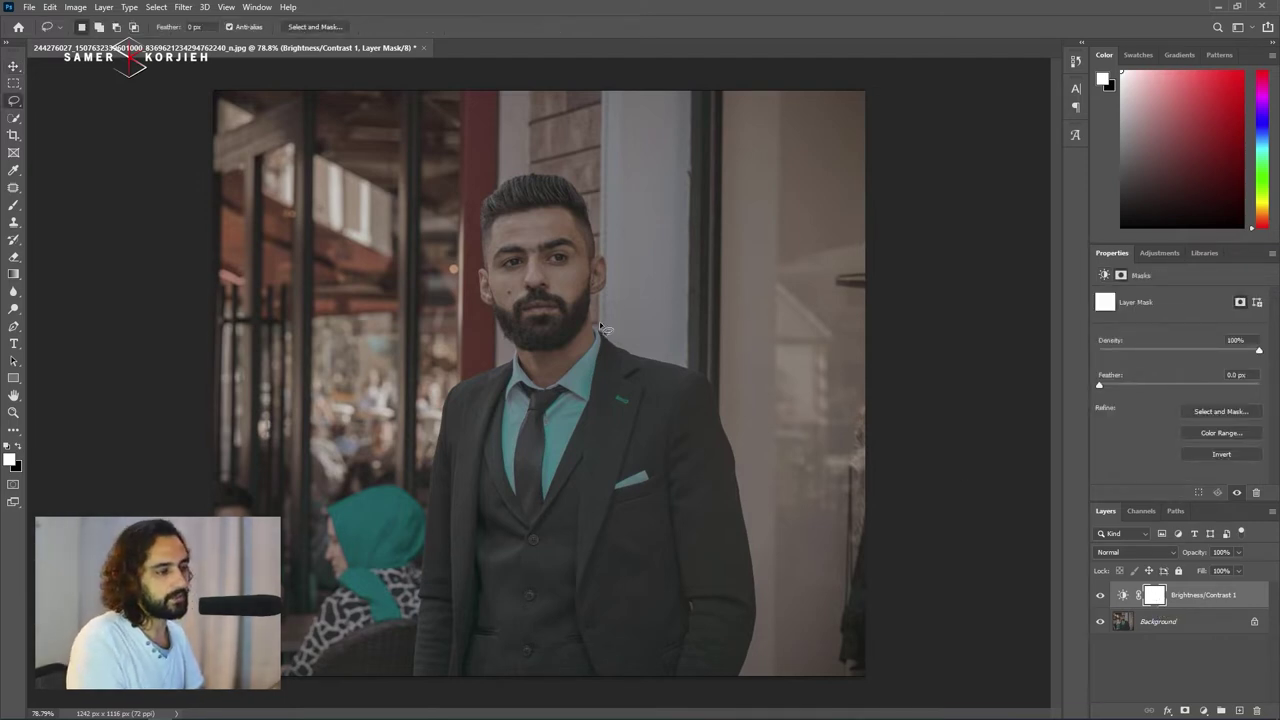
Choose the plain Lasso Tool and zoom in to 169% on the man's face.
right_click(15, 104)
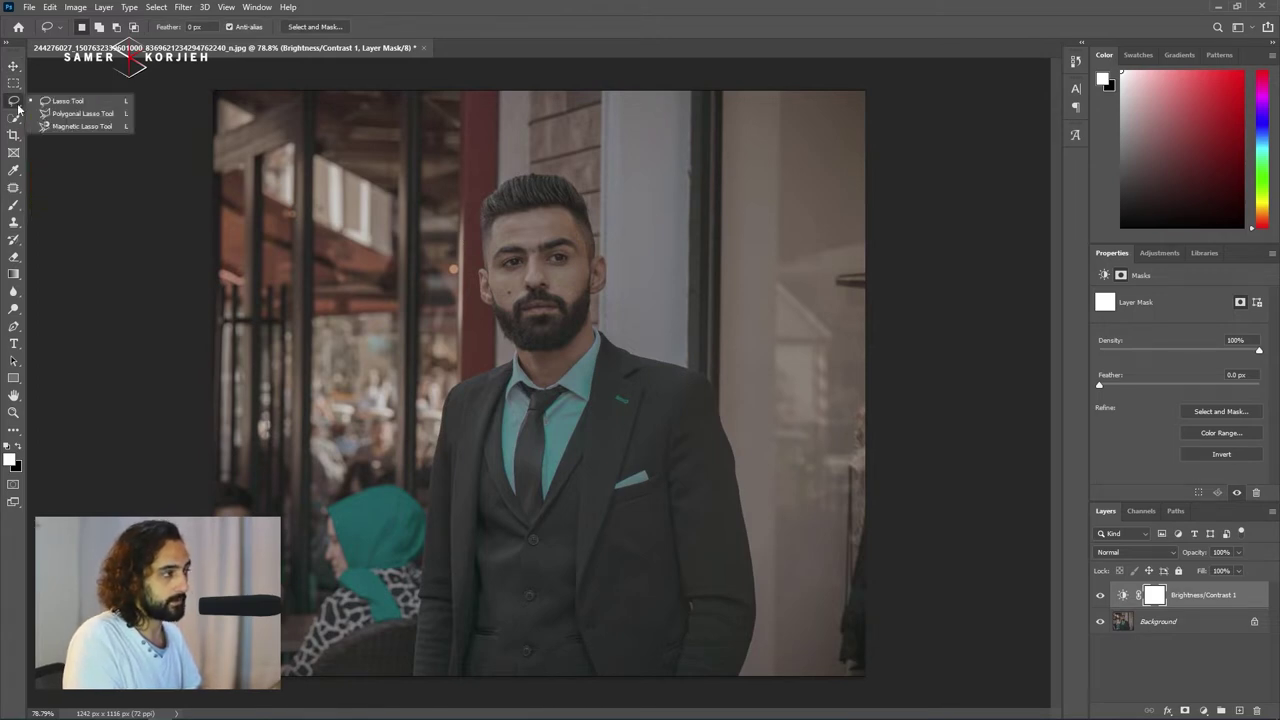
click(88, 102)
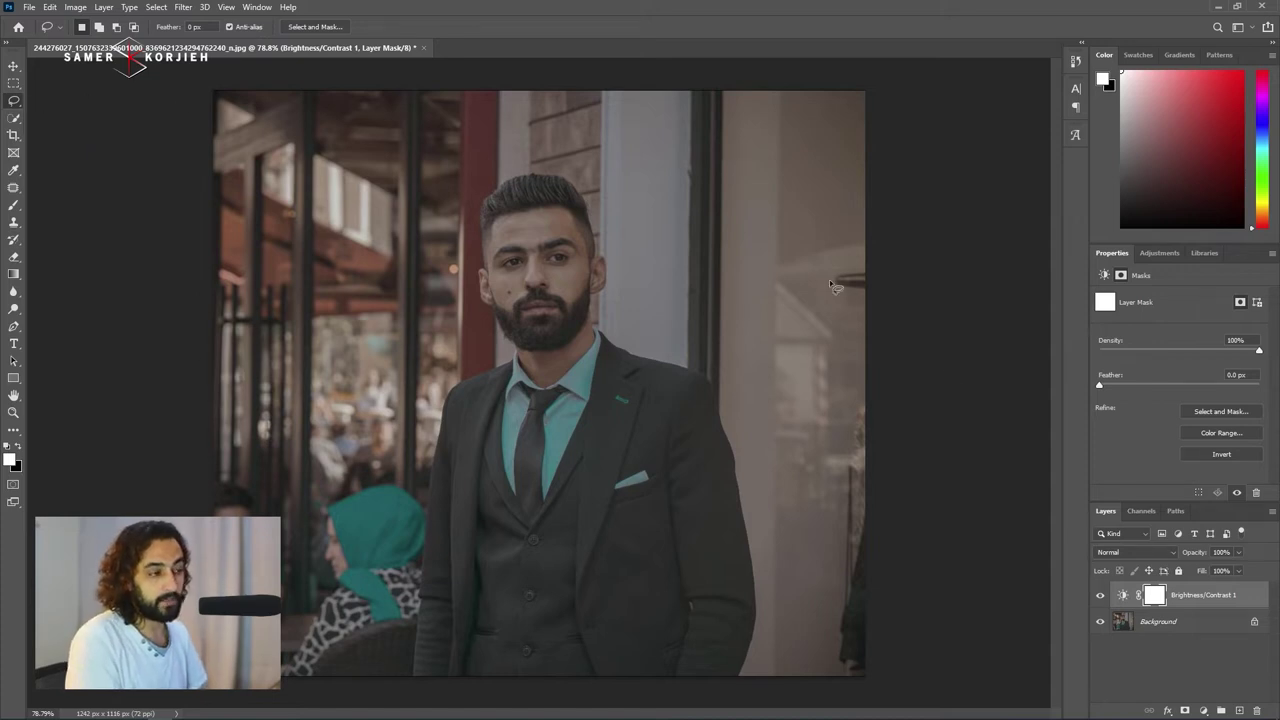
scroll(545, 190, up, 5)
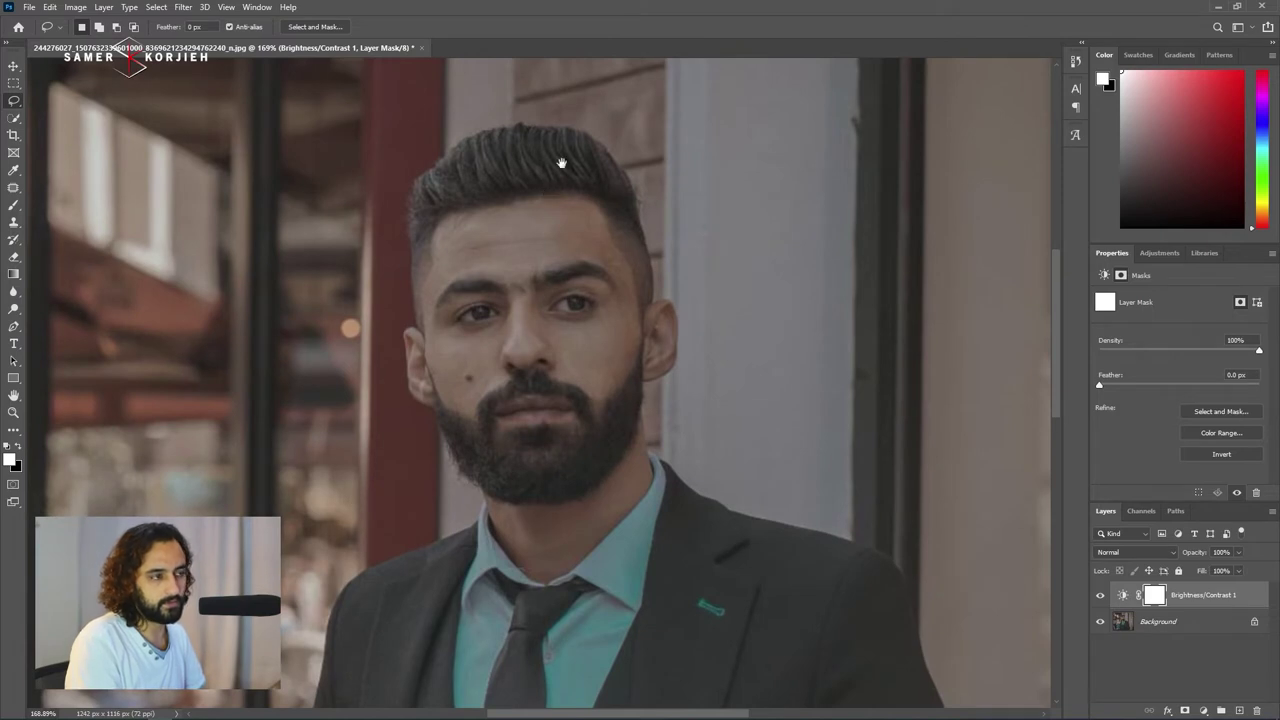
scroll(575, 198, up, 1)
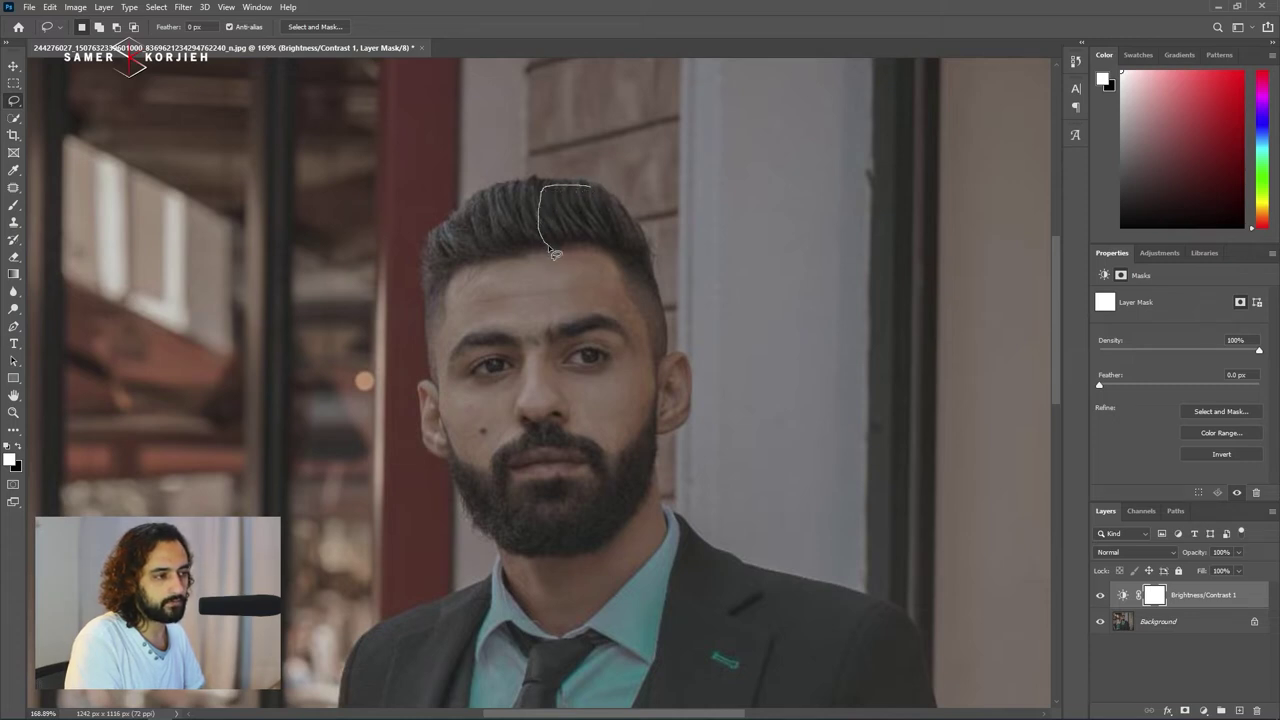
Trace the strip's first edge from the forehead down past the chin to the shirt beside the tie.
drag(548, 275, 547, 292)
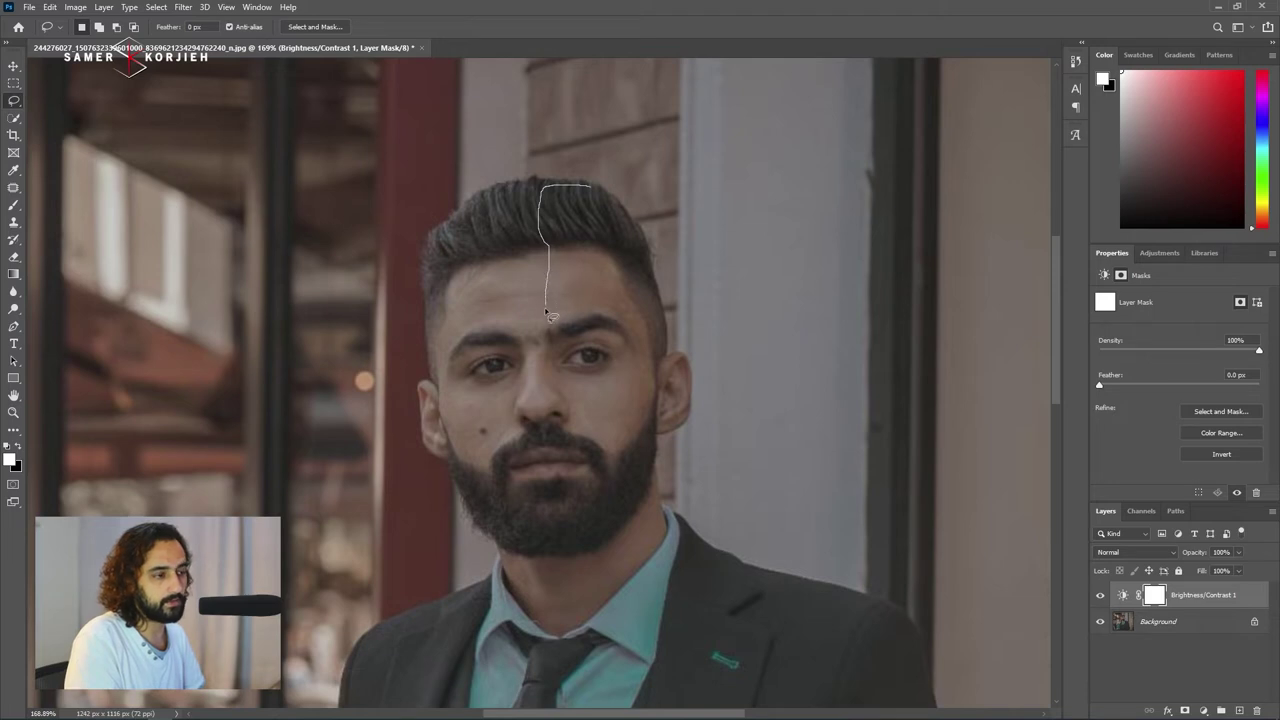
drag(556, 340, 567, 372)
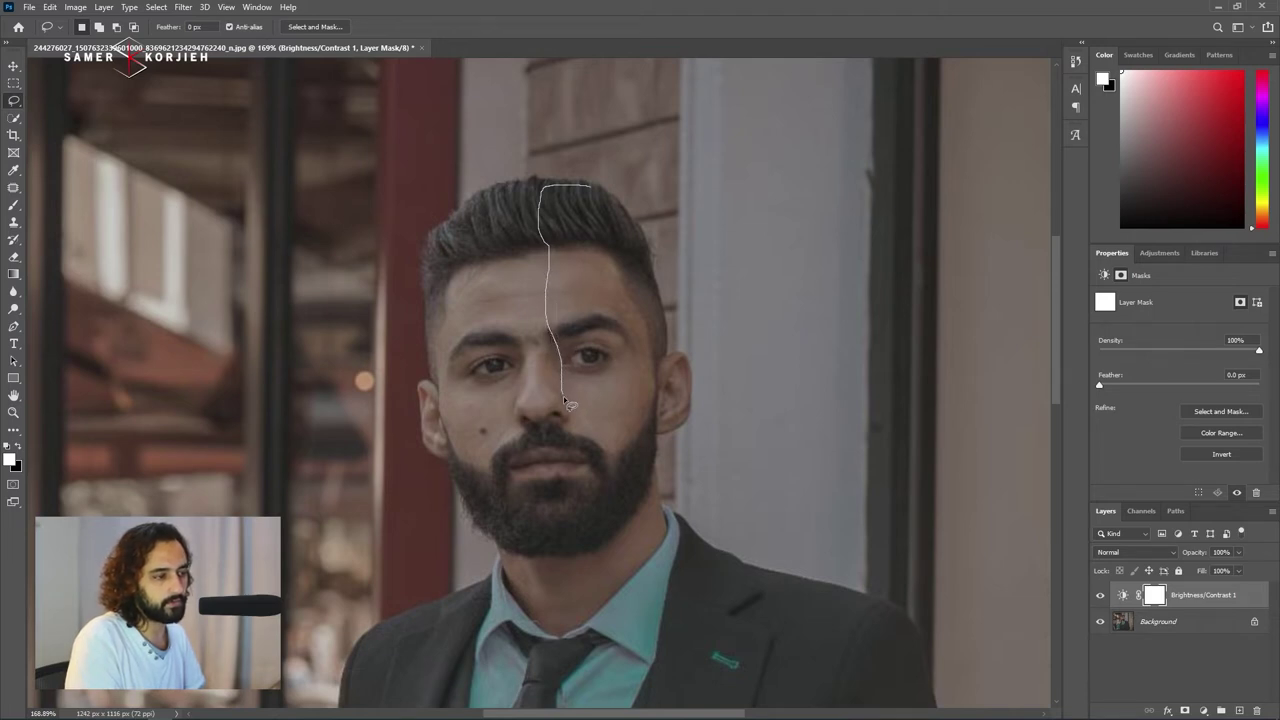
drag(570, 414, 569, 446)
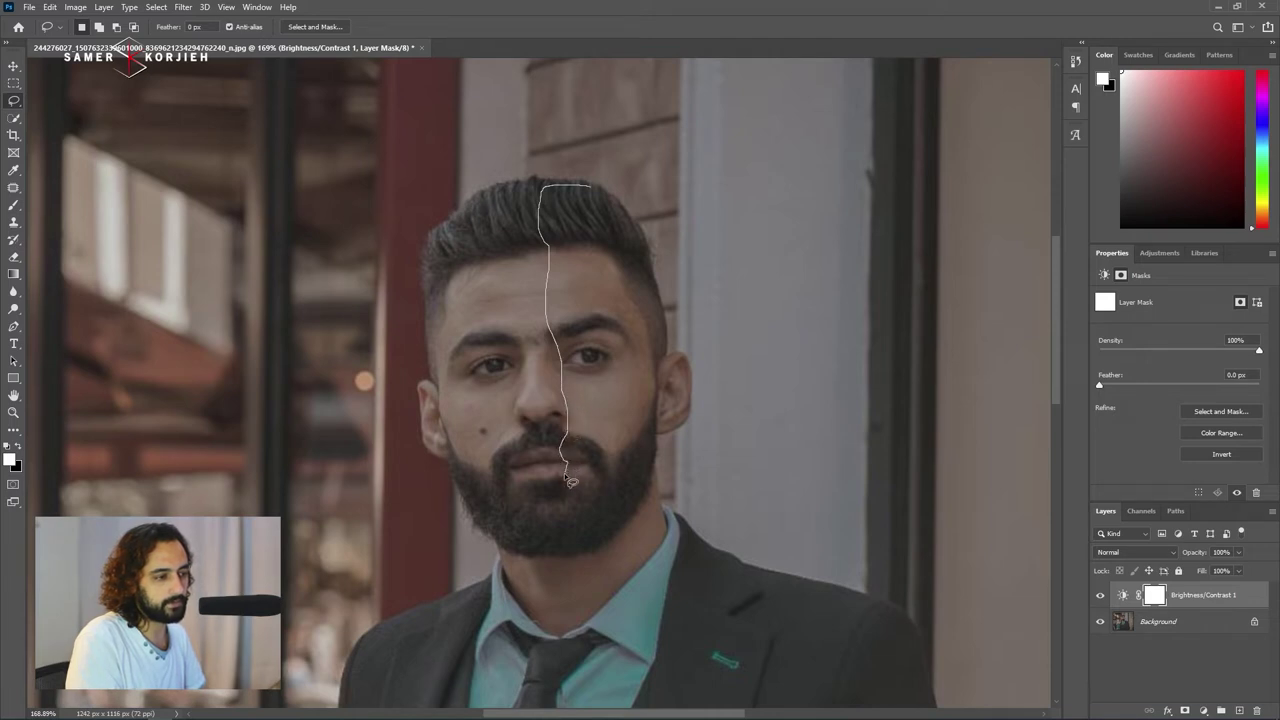
mouse_move(572, 482)
mouse_down()
mouse_move(566, 503)
mouse_move(559, 159)
mouse_move(590, 262)
mouse_move(570, 425)
mouse_up()
mouse_move(570, 425)
mouse_down()
mouse_move(590, 175)
mouse_move(572, 576)
mouse_move(629, 672)
mouse_move(694, 671)
mouse_move(671, 505)
mouse_move(672, 117)
mouse_move(622, 572)
mouse_move(620, 460)
mouse_up()
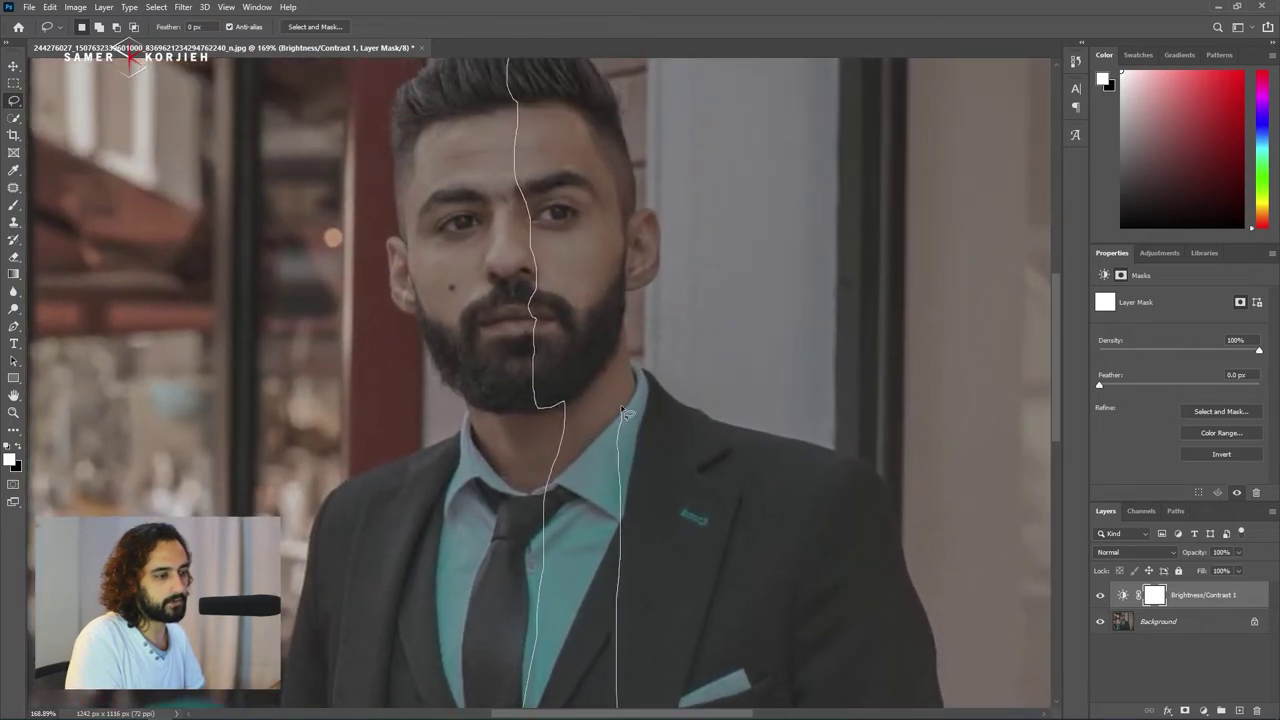
Trace the strip's other edge back up the collar to the hair and close the selection.
mouse_move(622, 411)
mouse_down()
mouse_move(594, 349)
mouse_move(595, 287)
mouse_up()
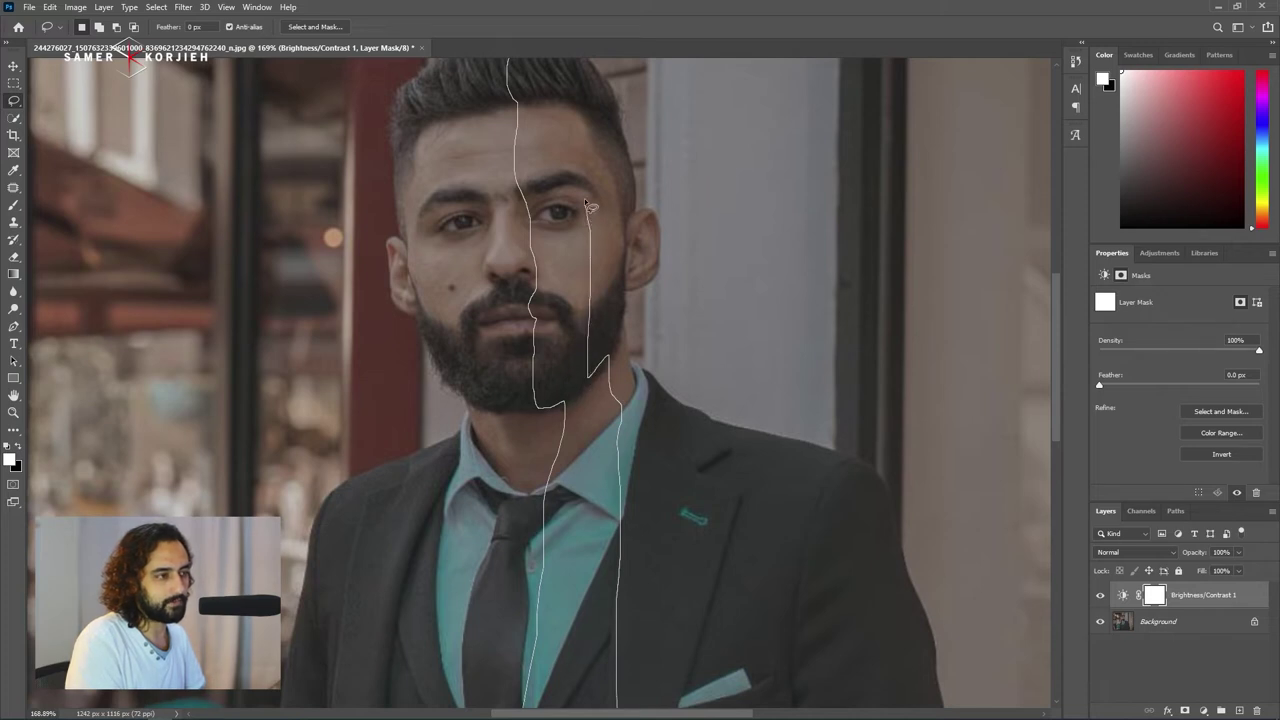
mouse_move(576, 170)
mouse_down()
mouse_move(563, 337)
mouse_move(578, 392)
mouse_up()
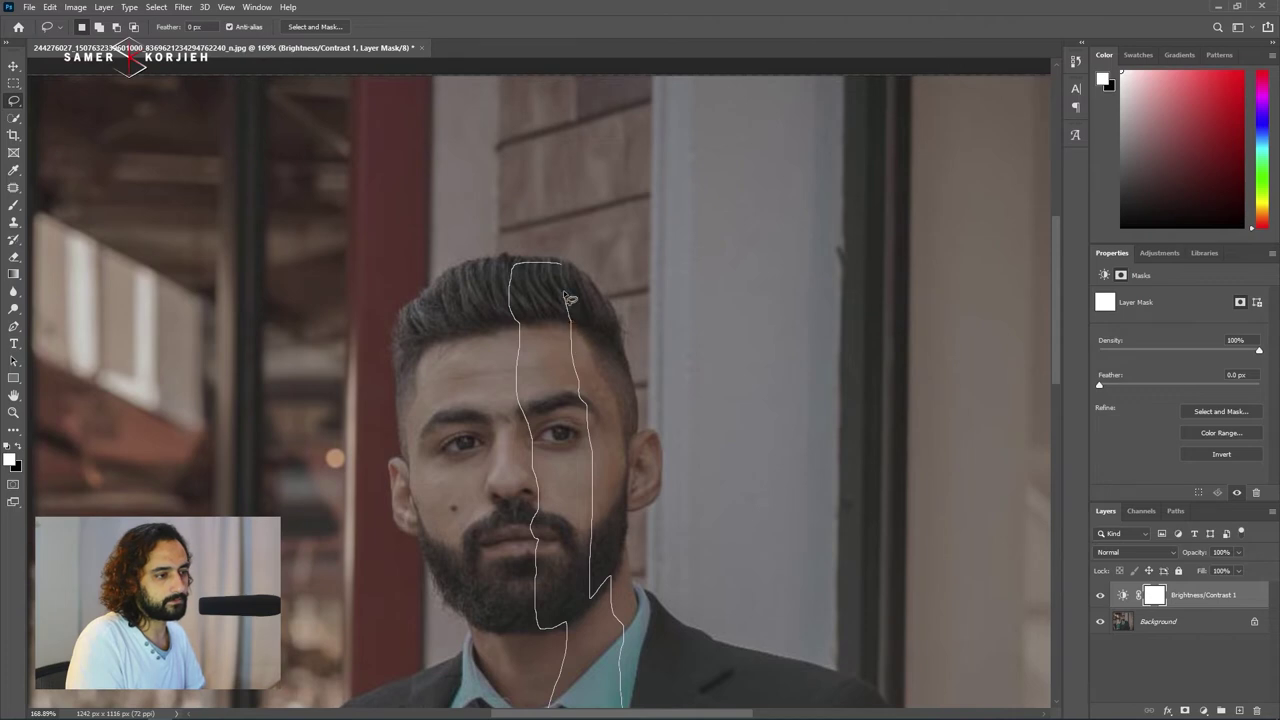
drag(567, 271, 567, 272)
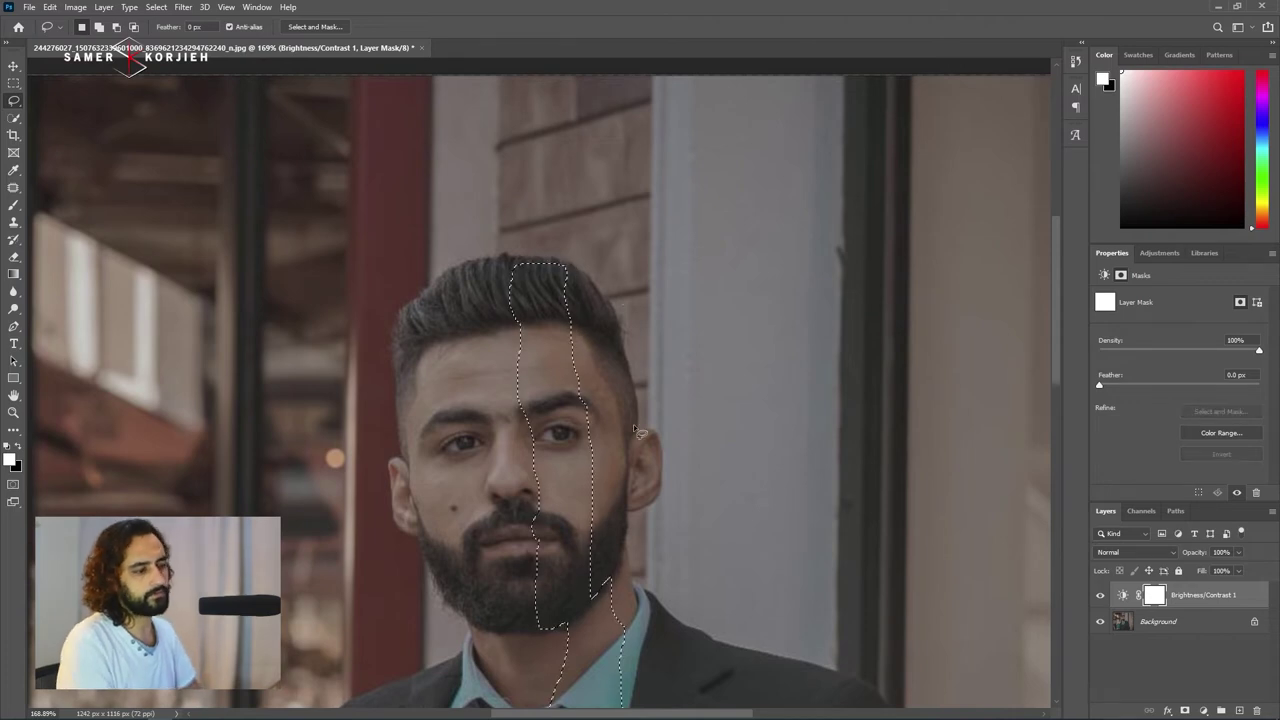
scroll(642, 457, down, 2)
scroll(651, 627, down, 2)
drag(651, 627, 616, 336)
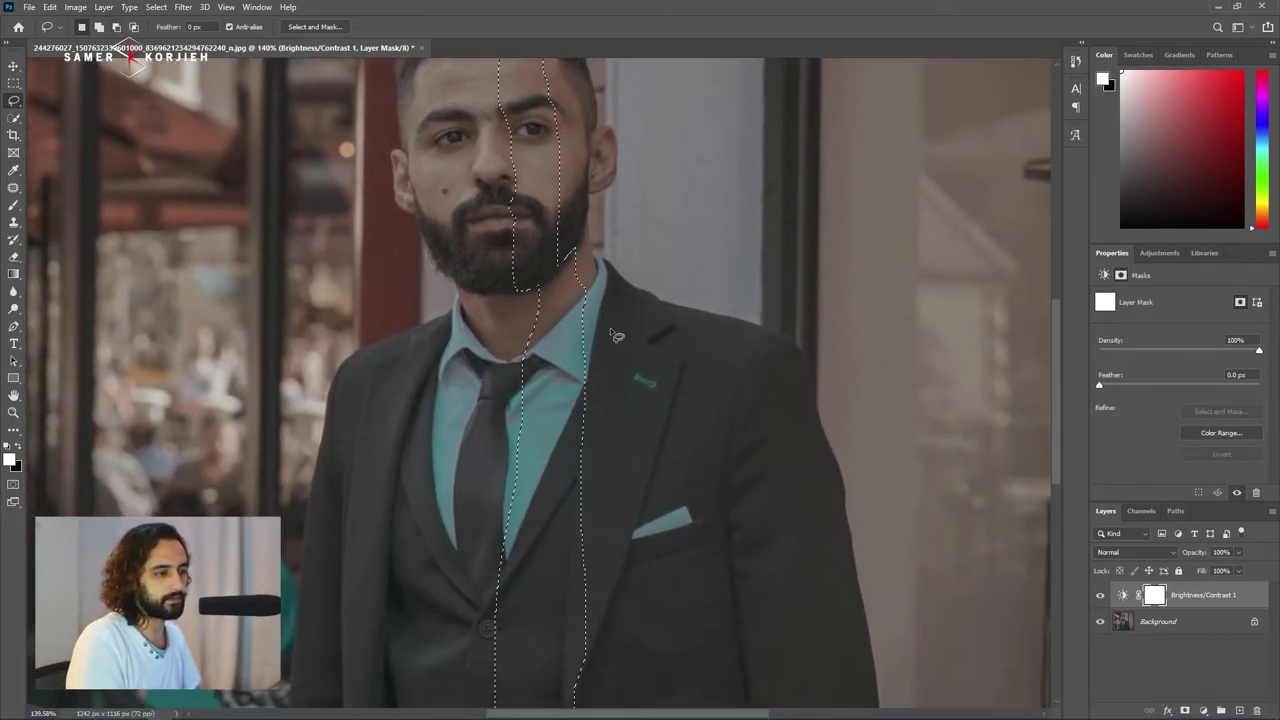
scroll(616, 336, down, 1)
scroll(616, 336, down, 1)
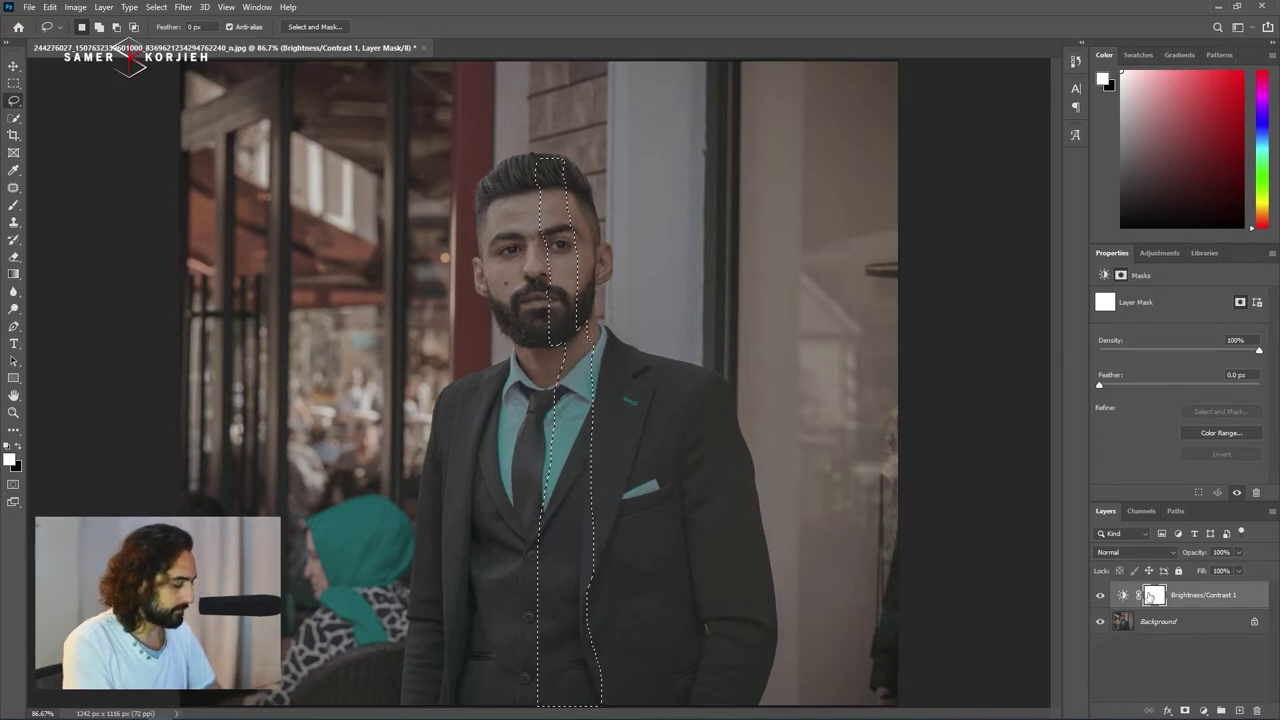
Fill the strip with black on the Brightness/Contrast 1 mask and deselect.
key(Delete)
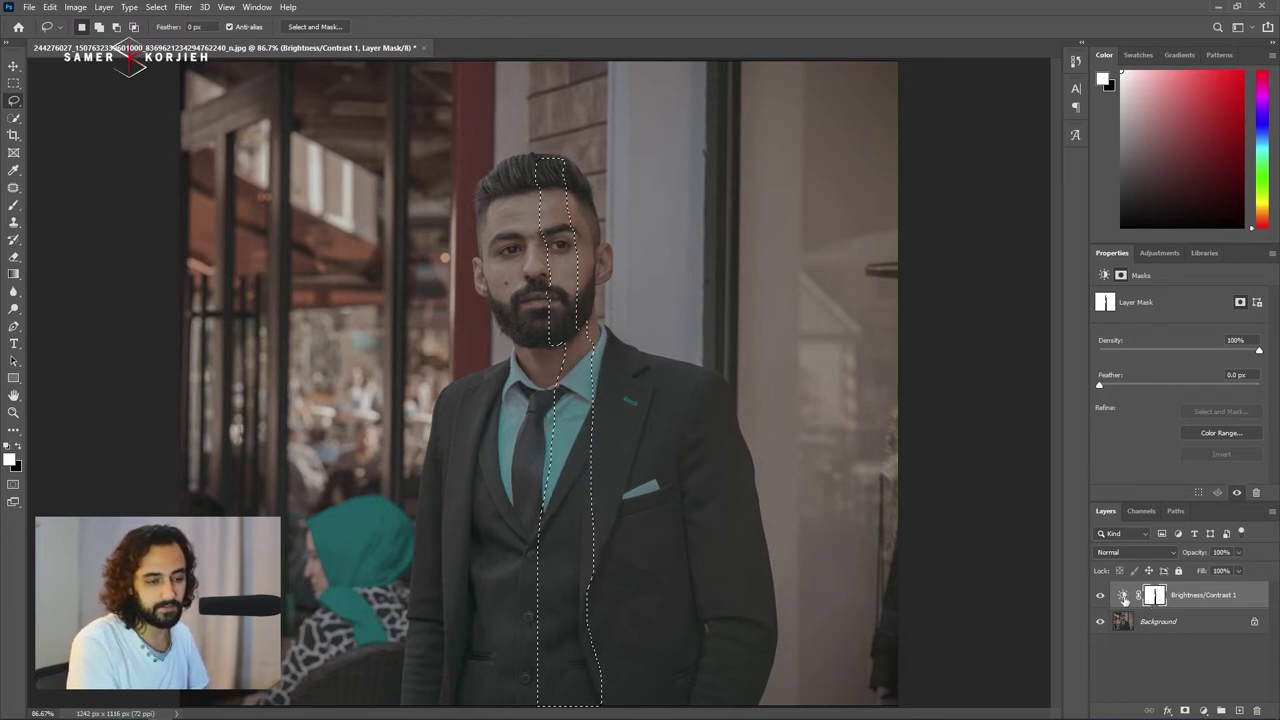
click(1123, 596)
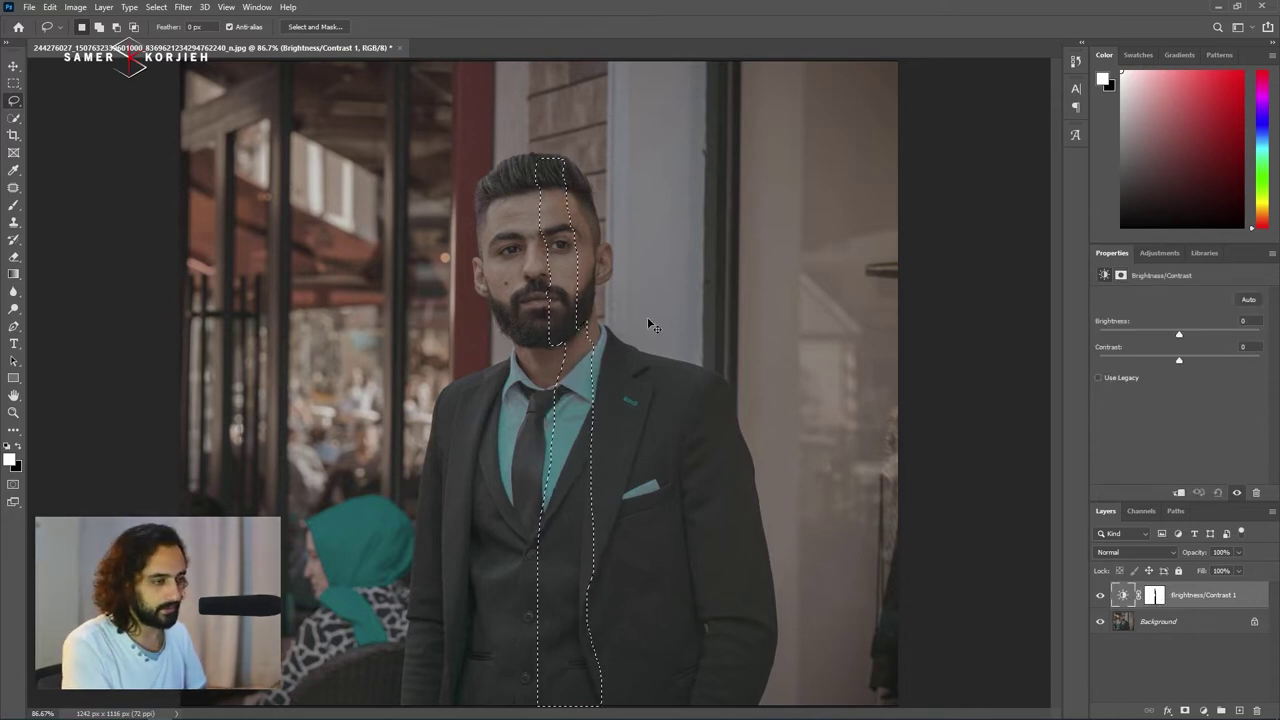
key(ctrl+d)
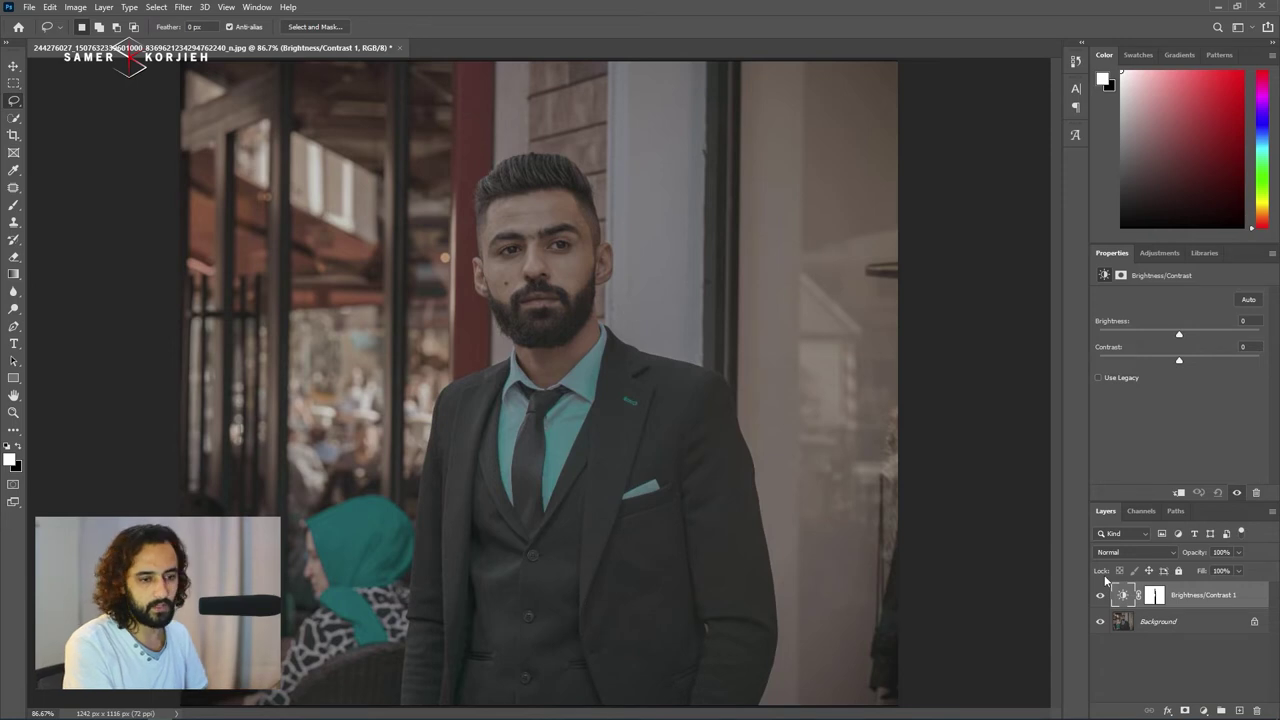
Set Brightness/Contrast 1 brightness to -90 to darken everything outside the strip.
key(v)
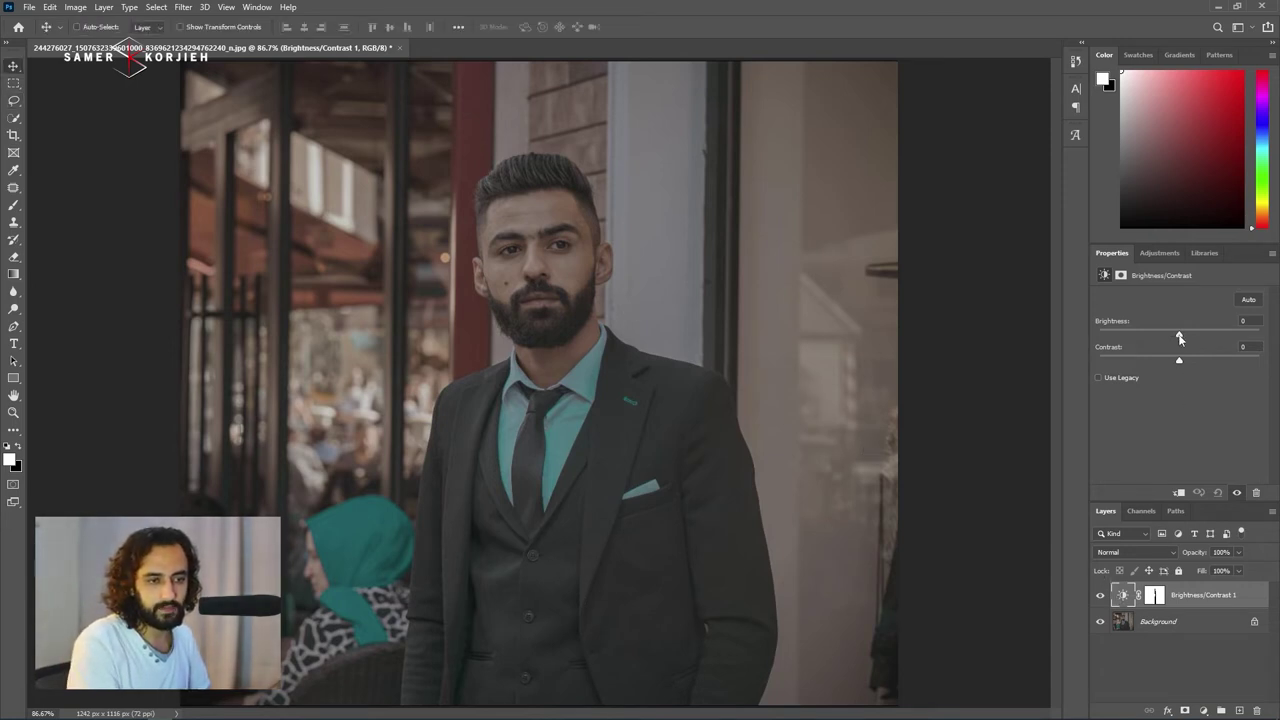
drag(1178, 337, 1150, 340)
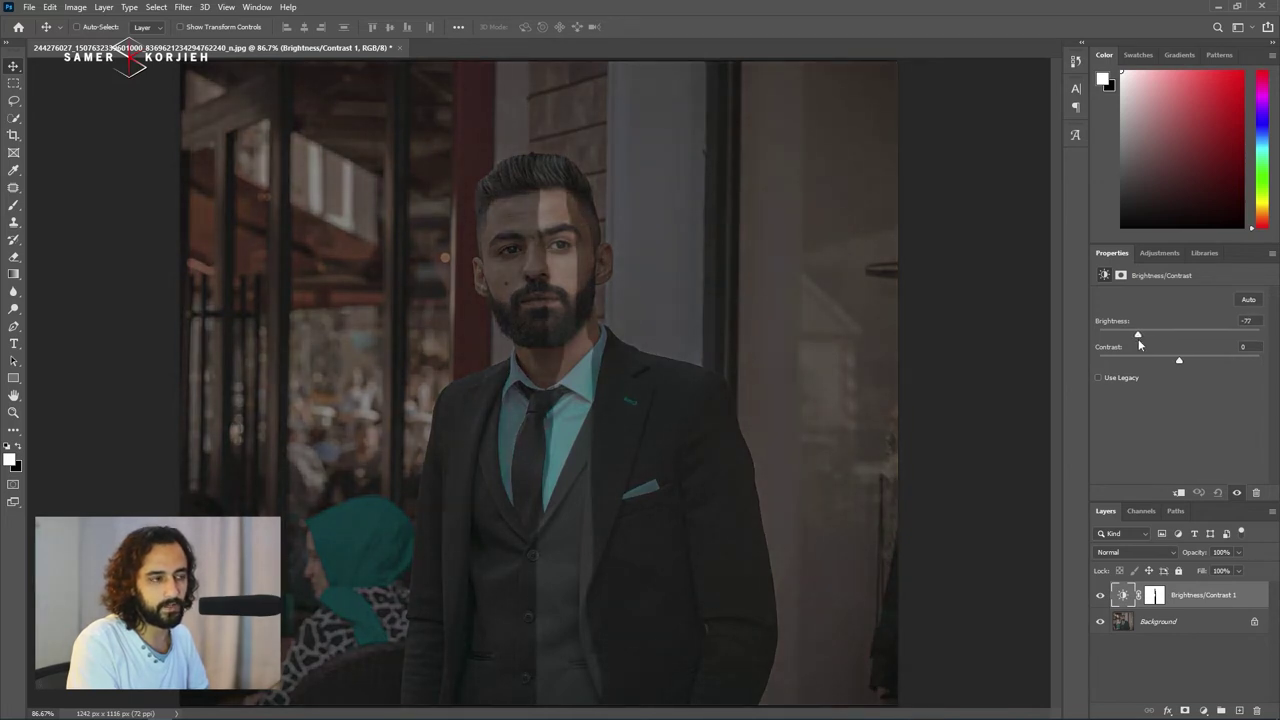
drag(1139, 345, 1142, 345)
drag(1136, 343, 1132, 343)
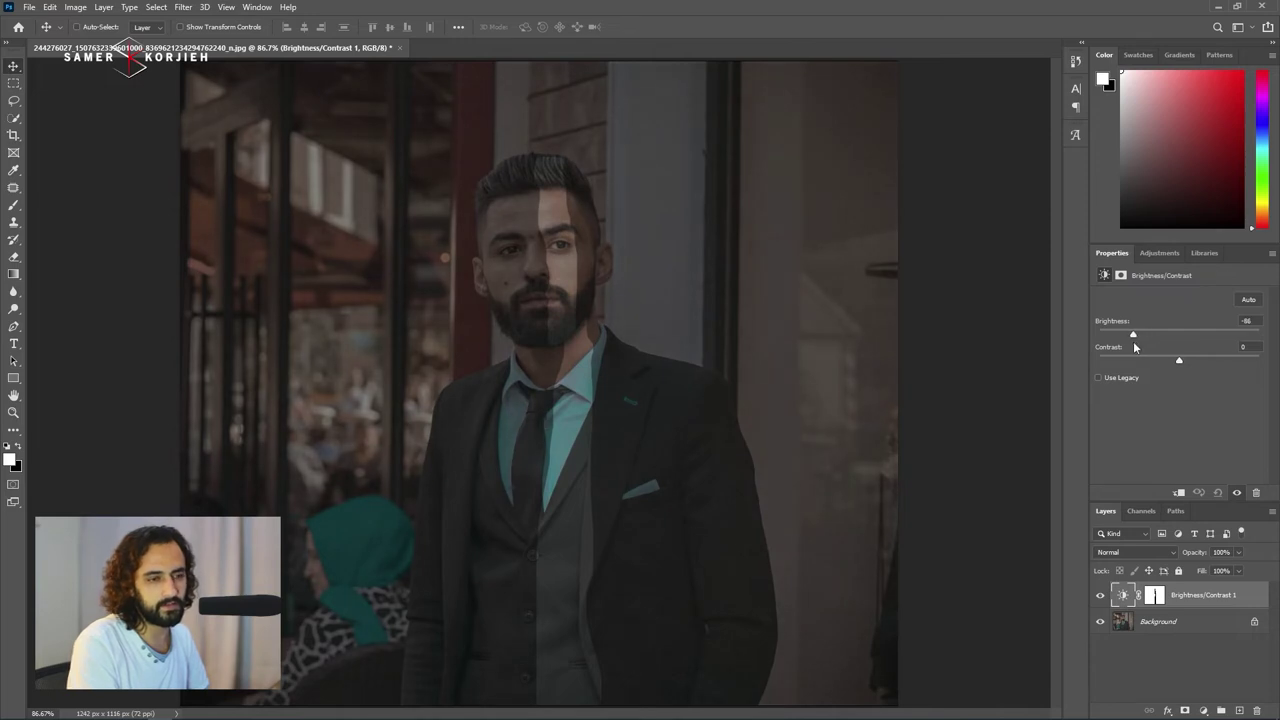
click(1154, 597)
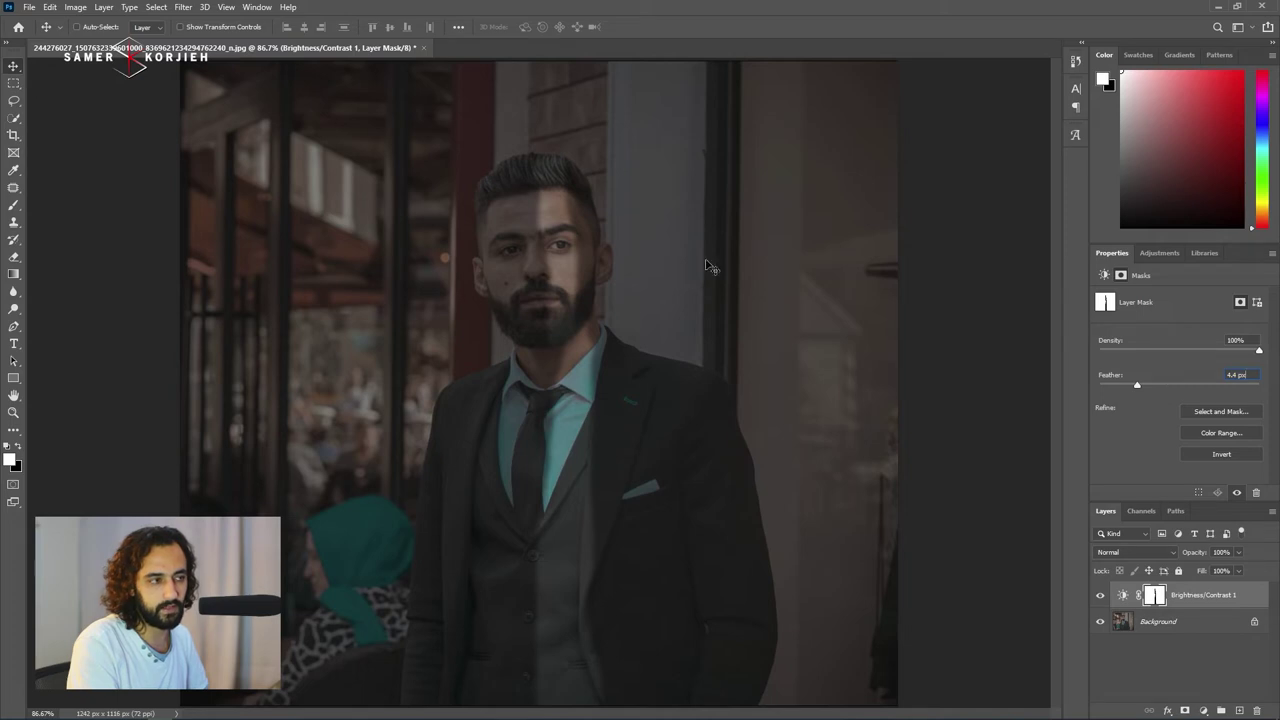
Raise the strip mask's feather to 5 px.
click(1142, 387)
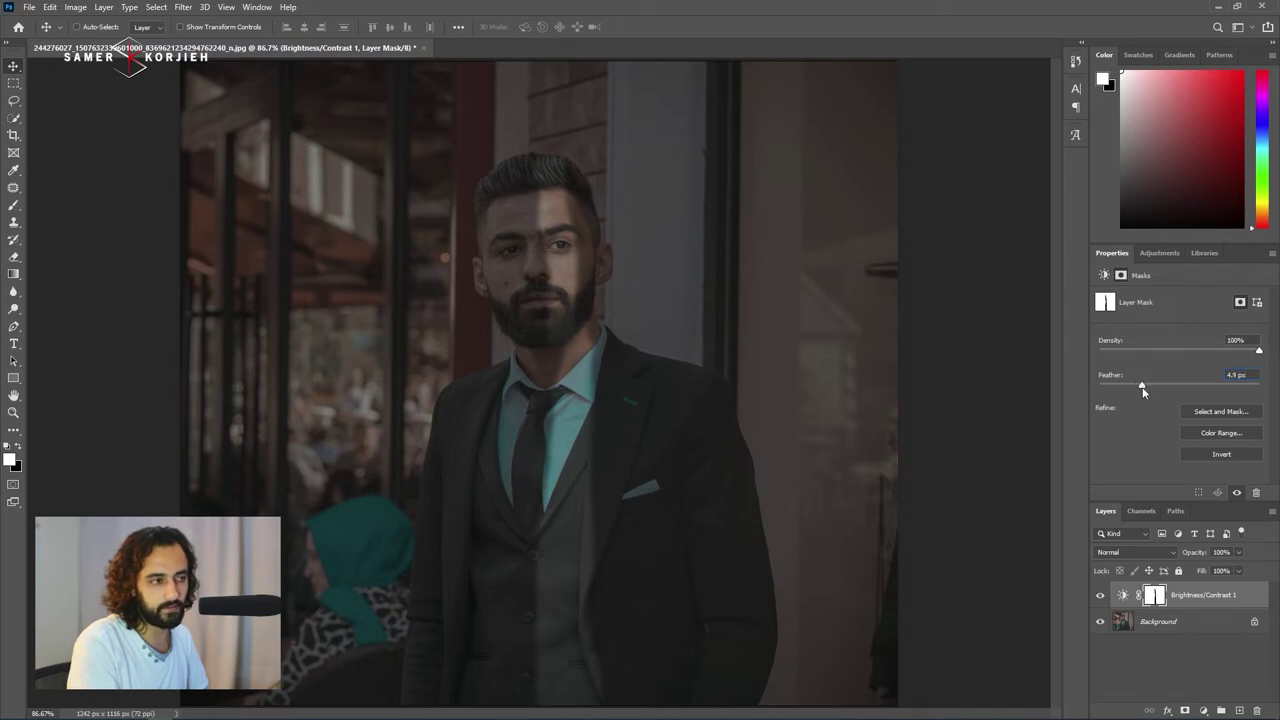
drag(1143, 387, 1146, 387)
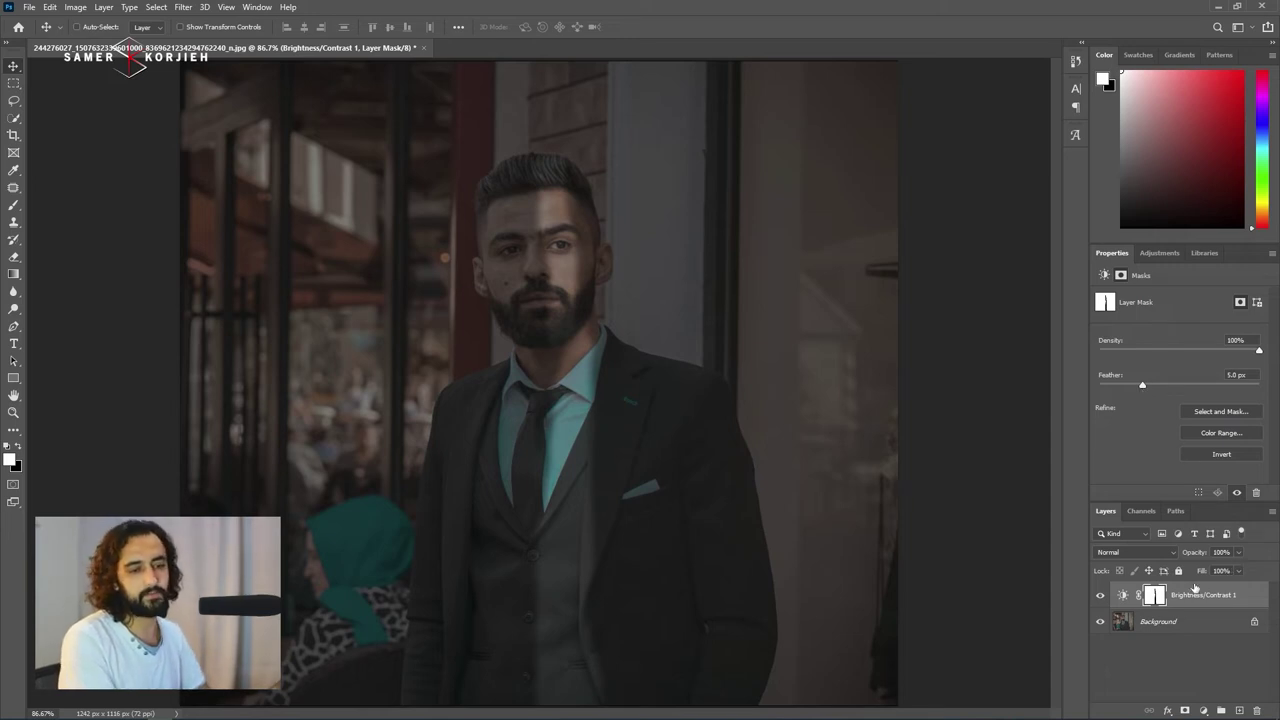
click(1124, 596)
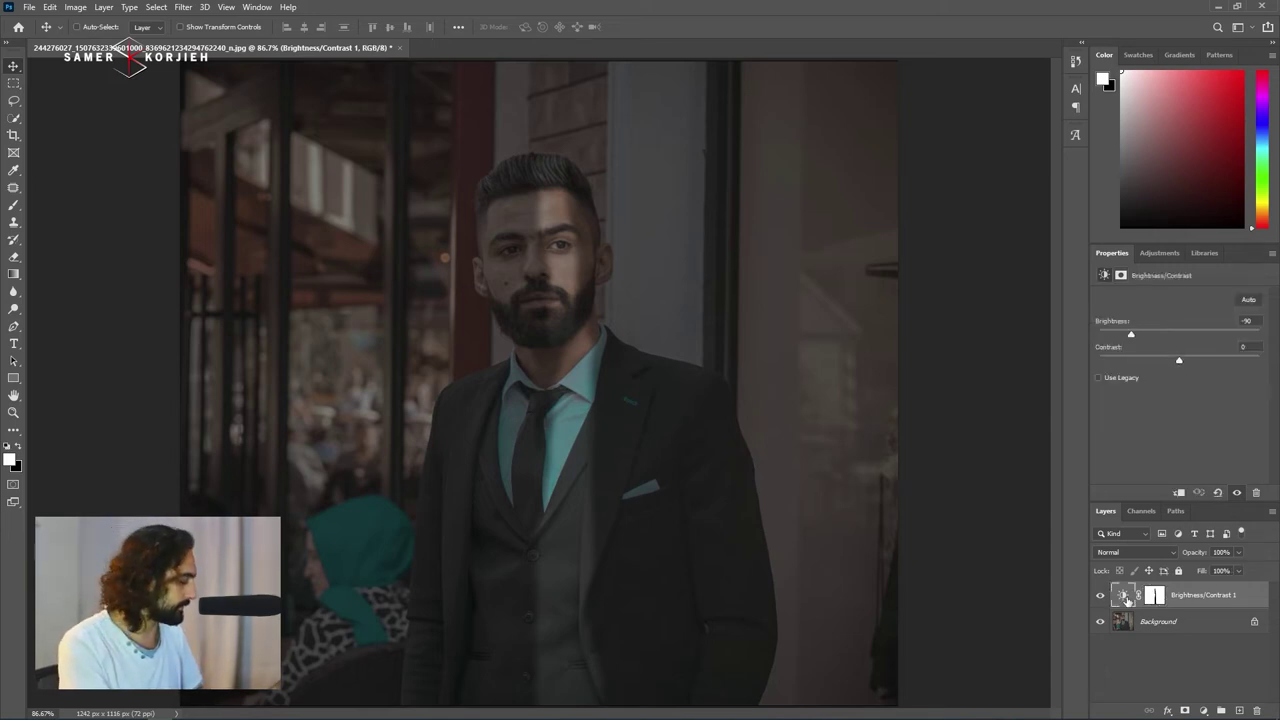
Duplicate Brightness/Contrast 1, invert the copy's mask, and set its brightness to 59.
key(ctrl+j)
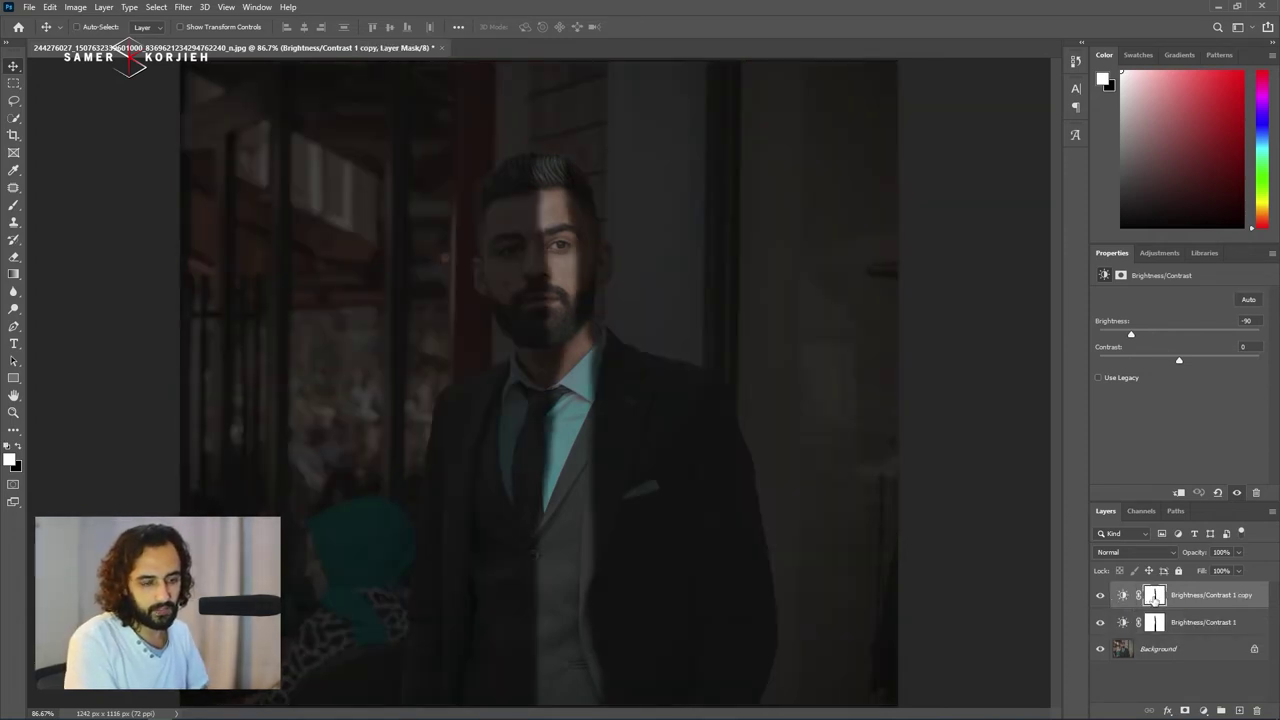
click(1155, 597)
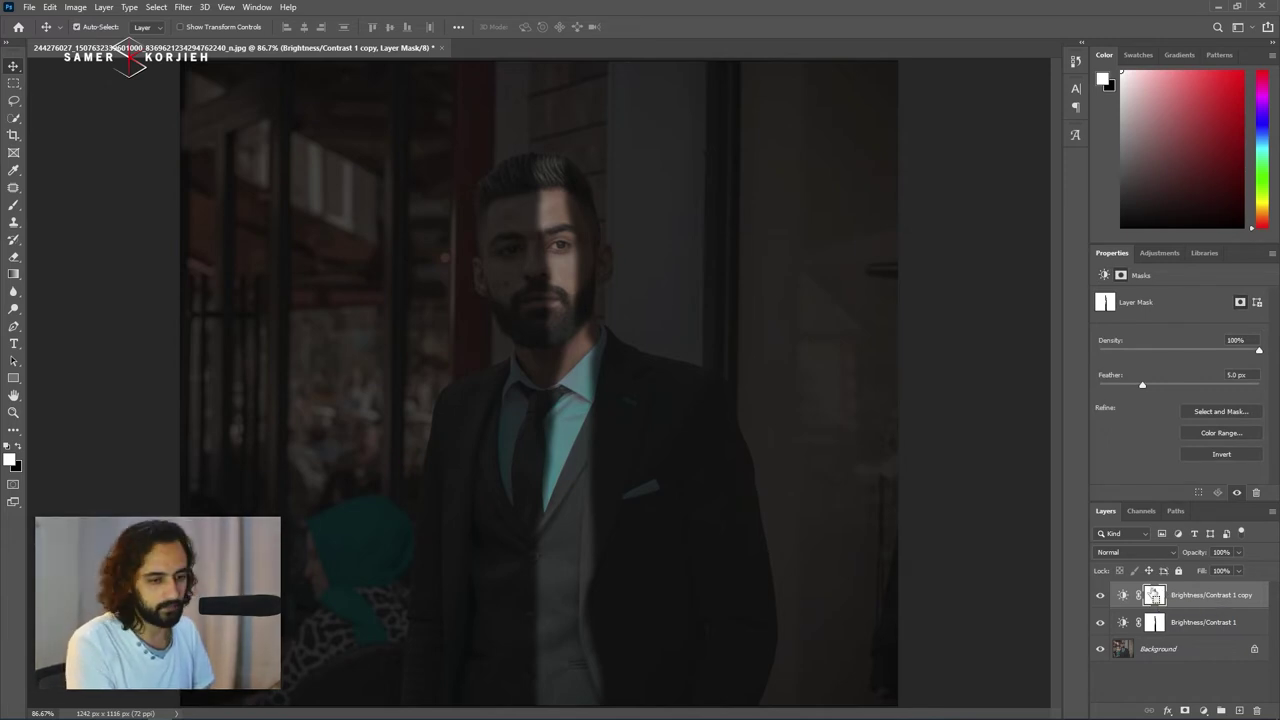
key(ctrl+i)
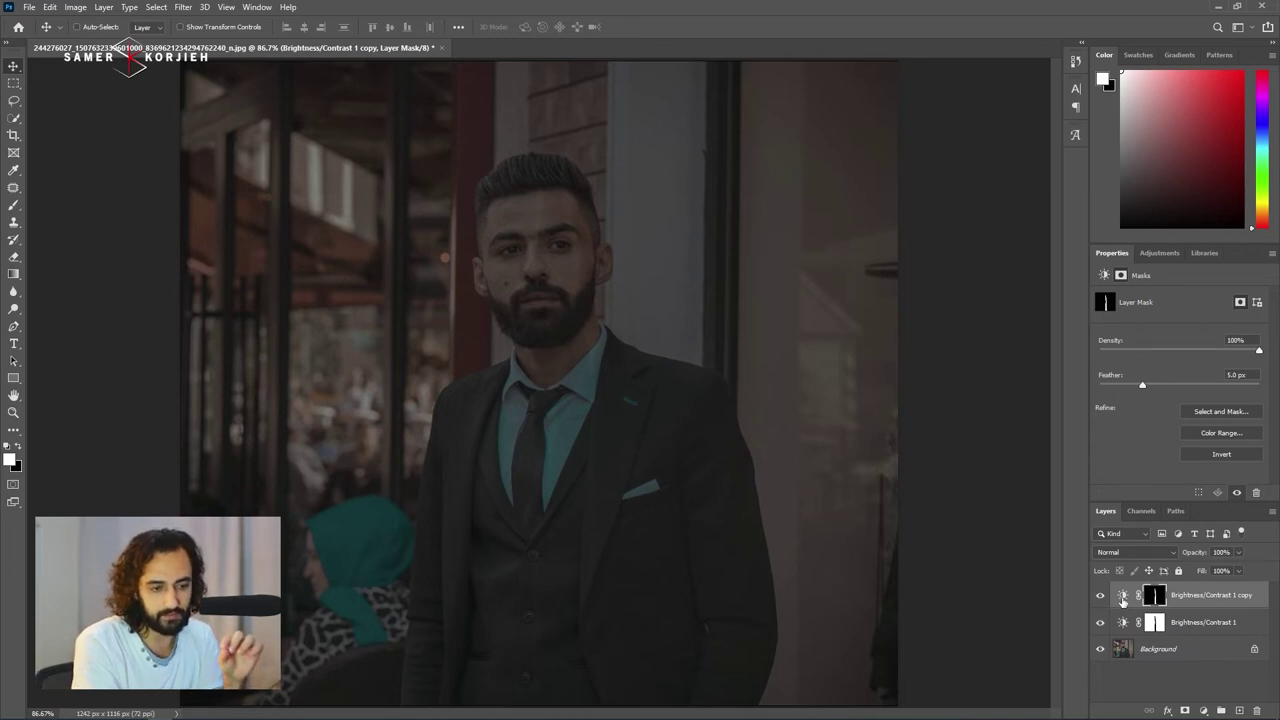
click(1122, 597)
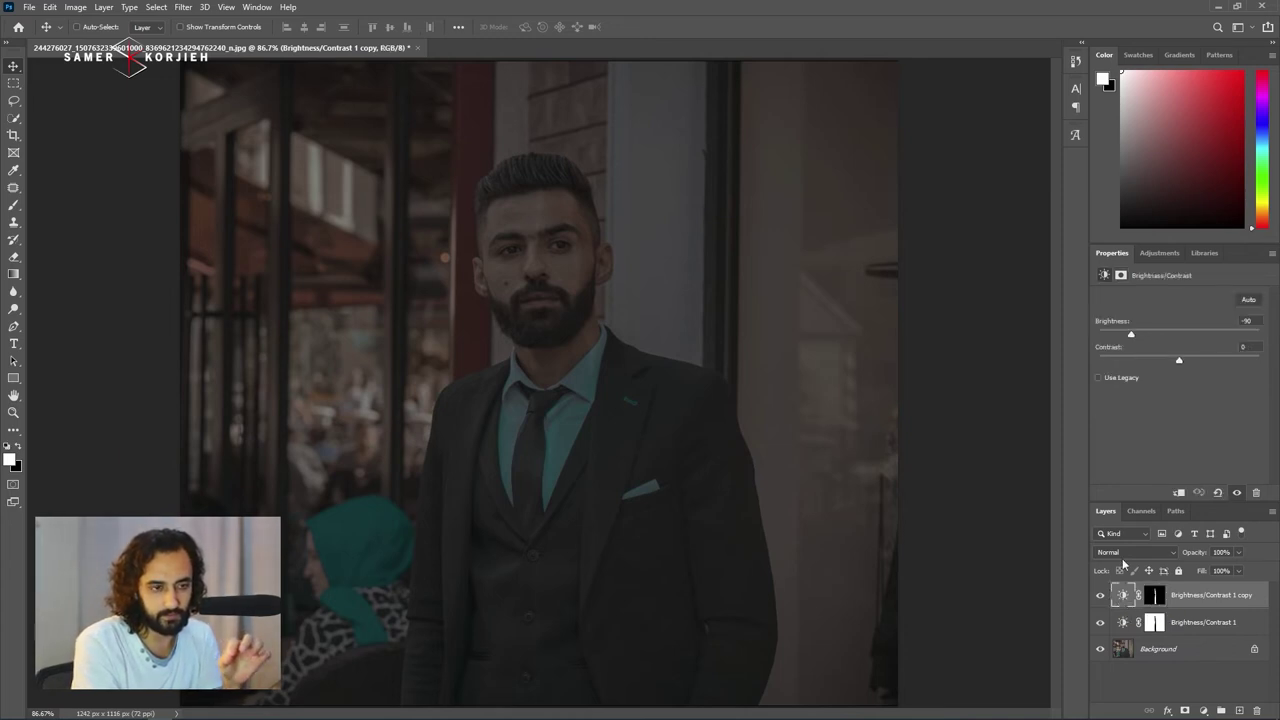
drag(1131, 336, 1196, 338)
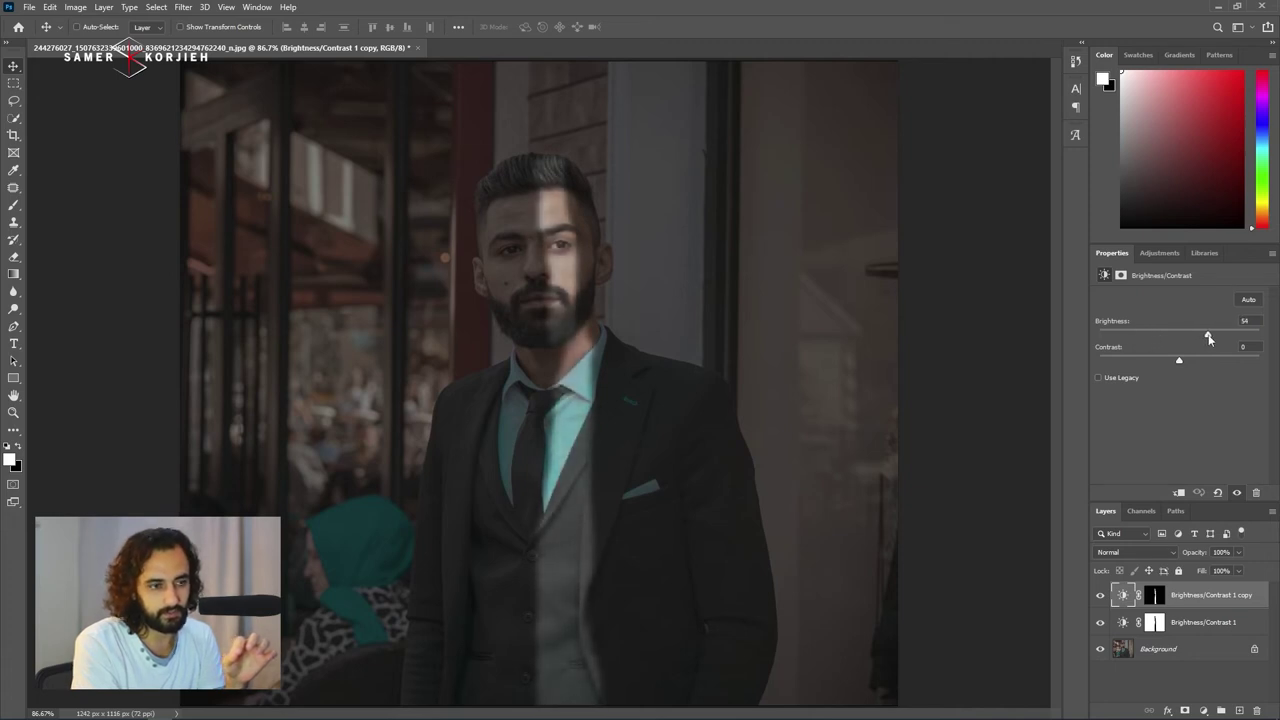
drag(1208, 338, 1210, 340)
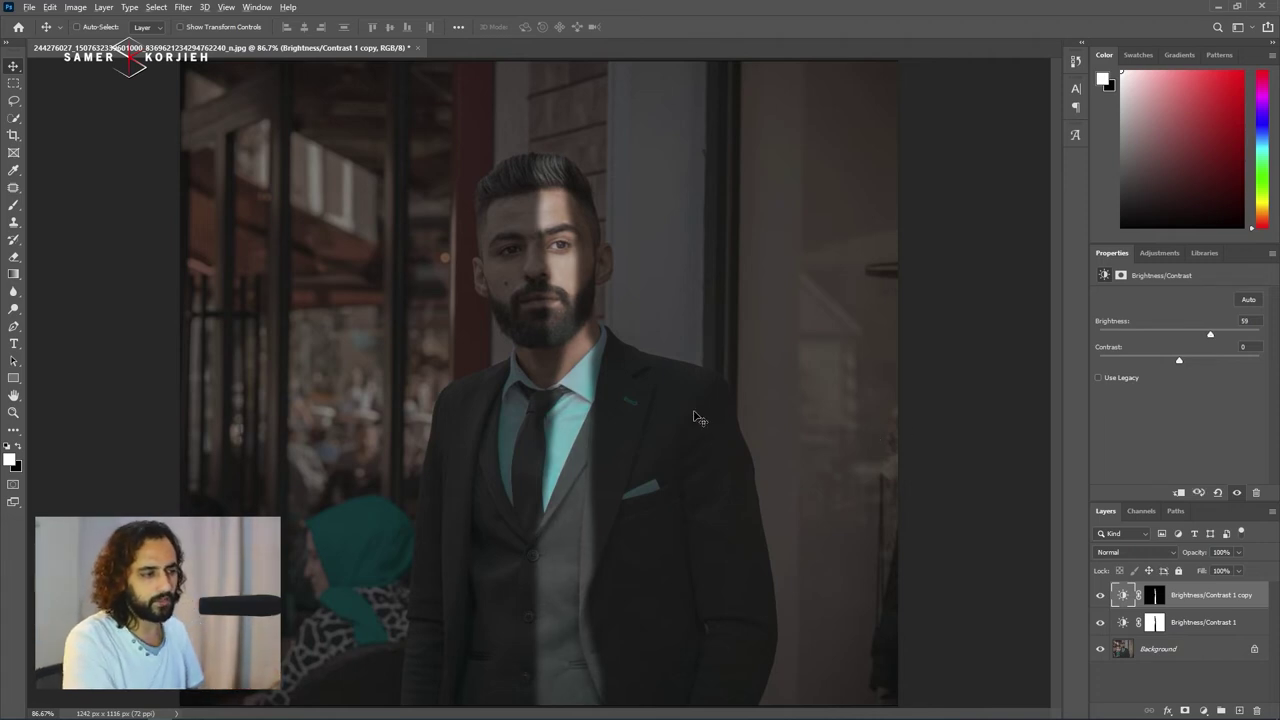
key(ctrl+0)
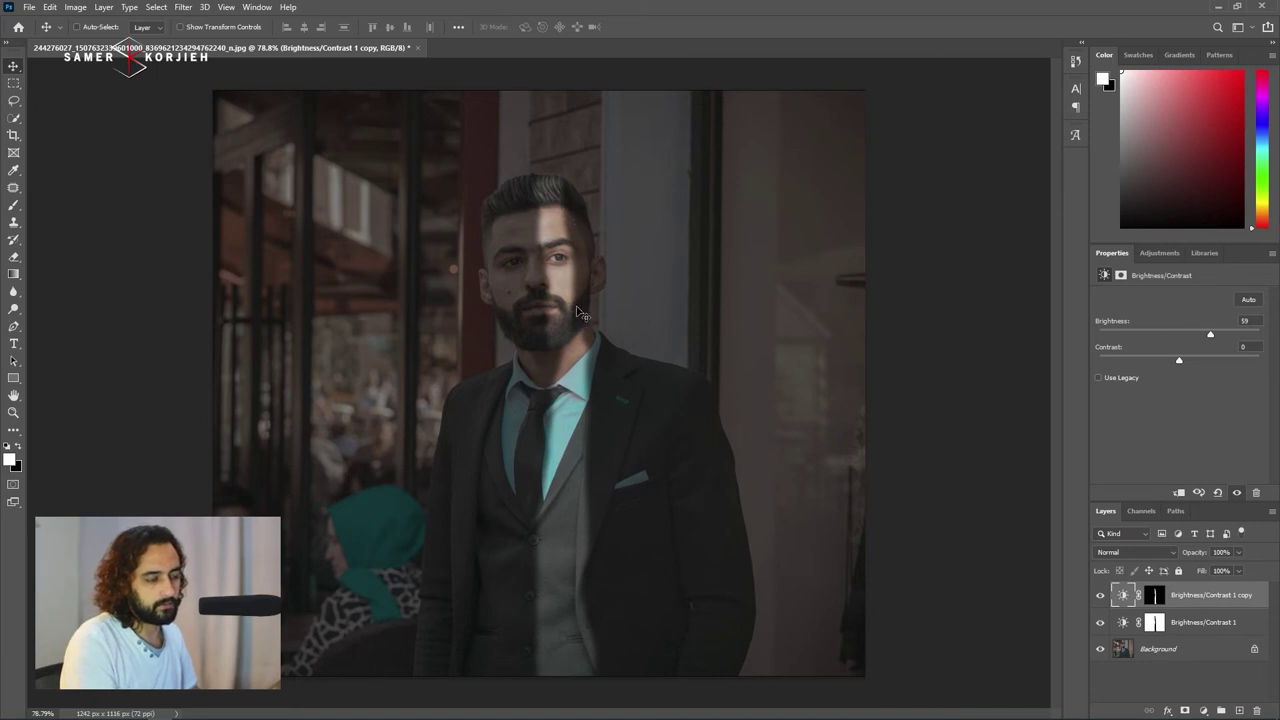
Add a Curves layer with an RGB S-curve lifting highlights and deepening shadows.
click(1202, 709)
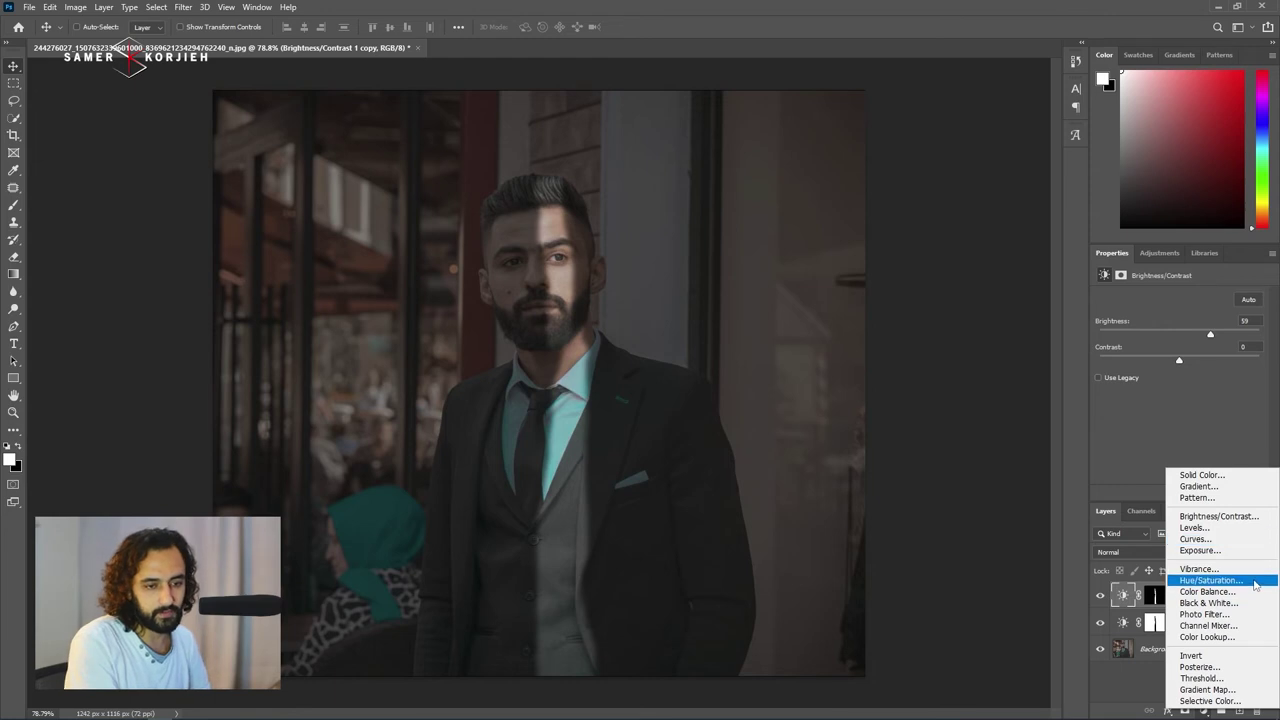
click(1238, 539)
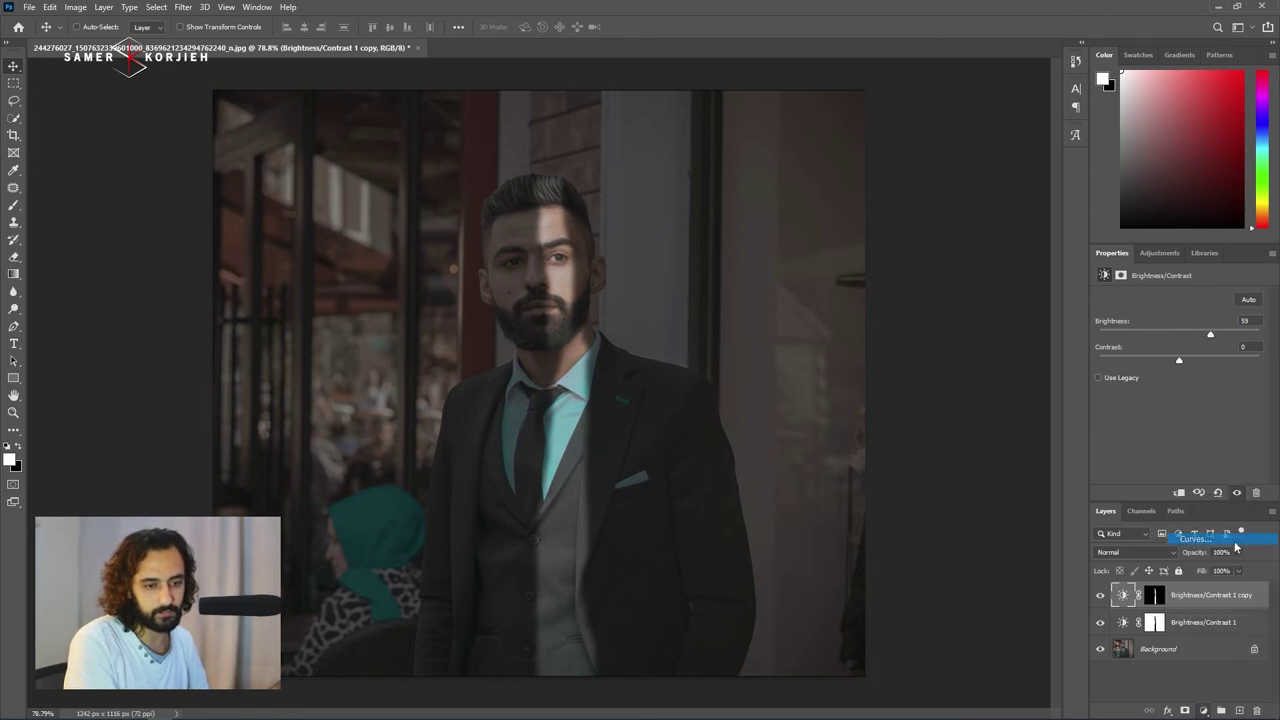
drag(1221, 369, 1217, 357)
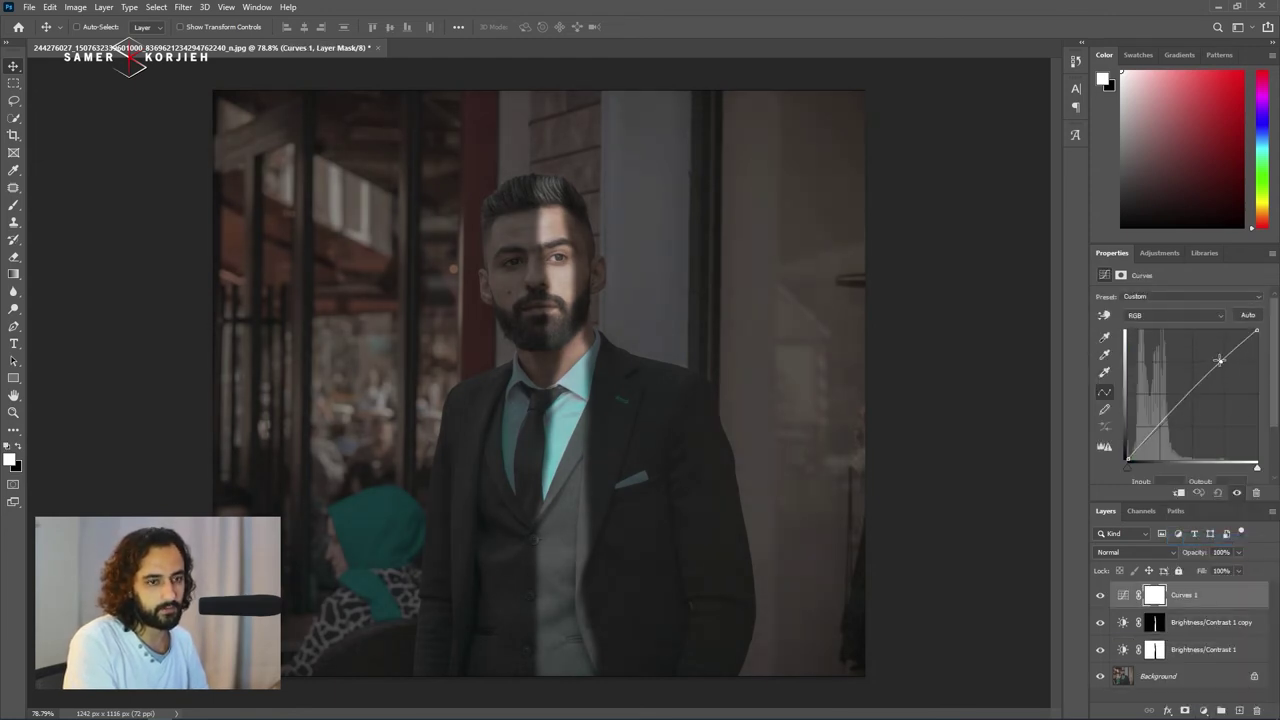
drag(1163, 418, 1162, 433)
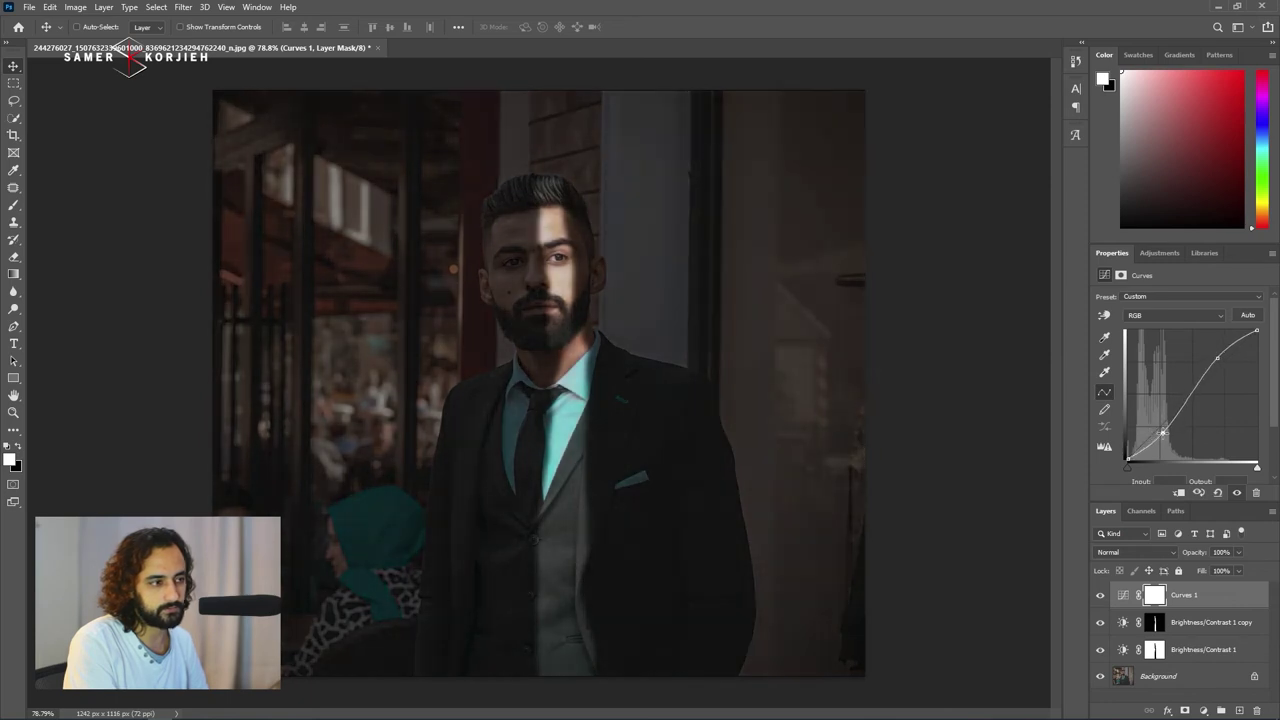
Tweak the Red, Blue and Green channel curves, then refine the RGB curve's shadow point.
click(1168, 316)
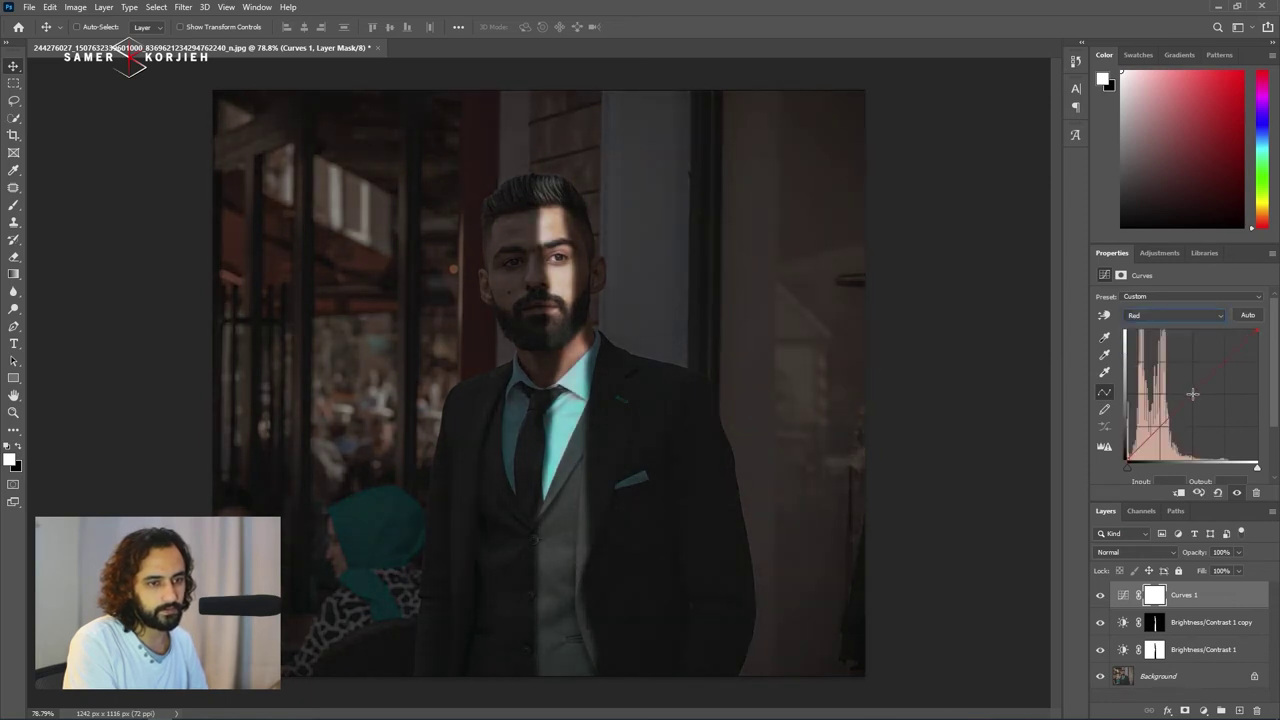
click(1188, 319)
click(1185, 360)
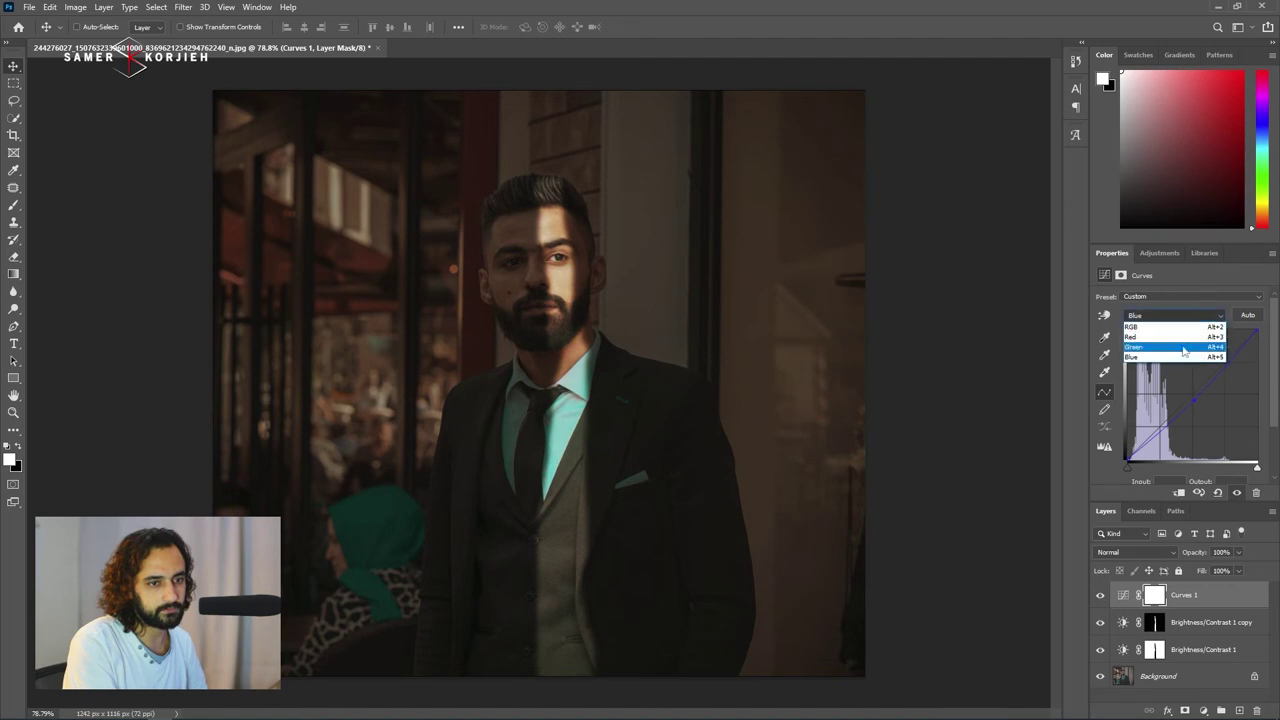
click(1185, 347)
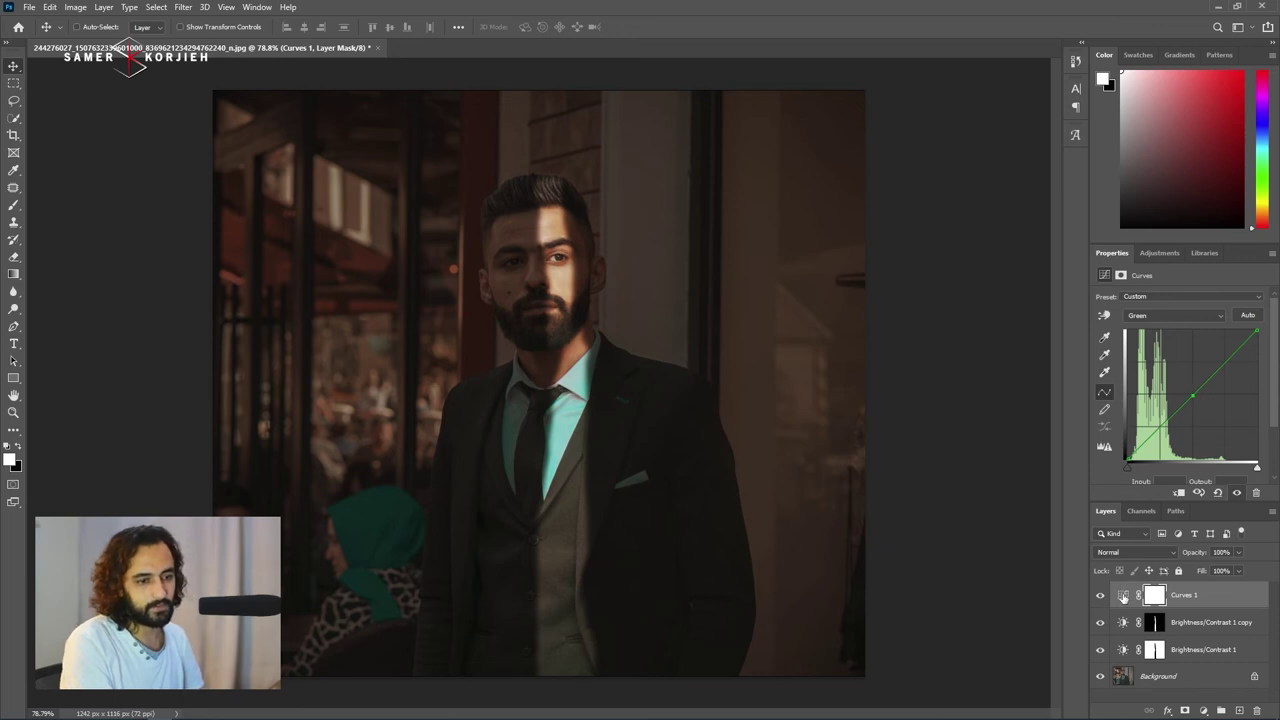
key(alt+2)
drag(1216, 357, 1210, 363)
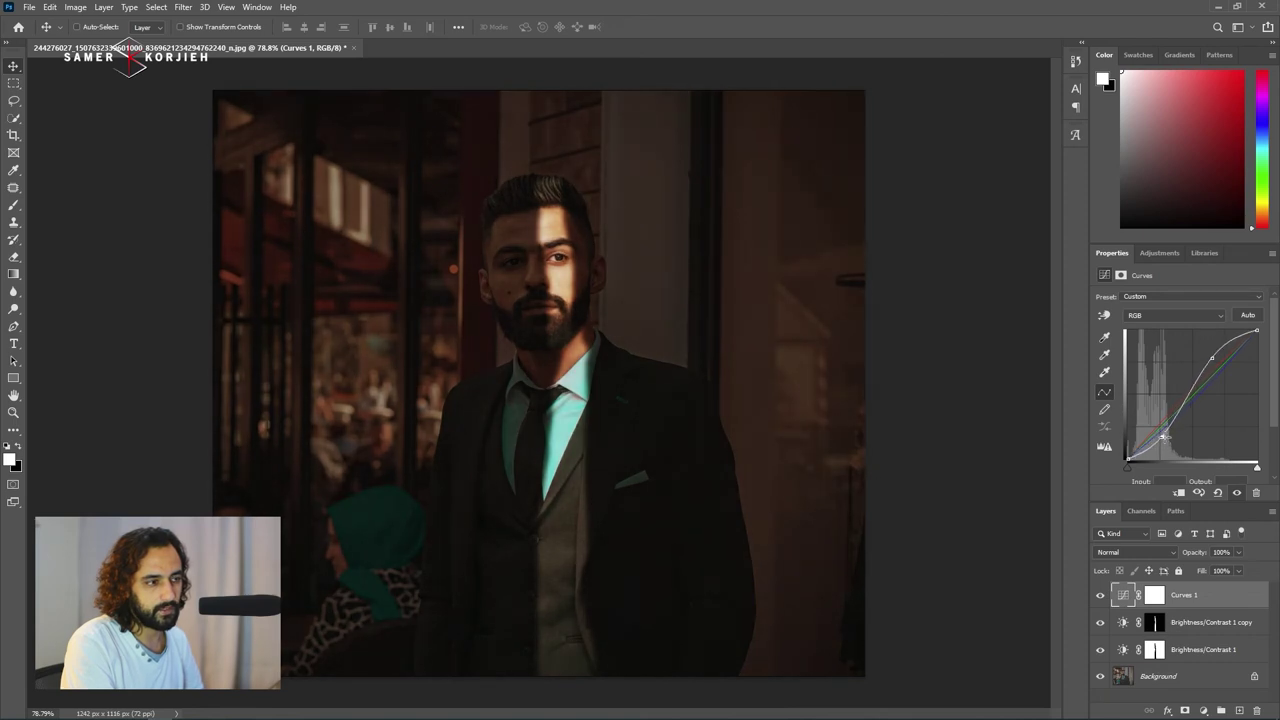
drag(1160, 441, 1163, 431)
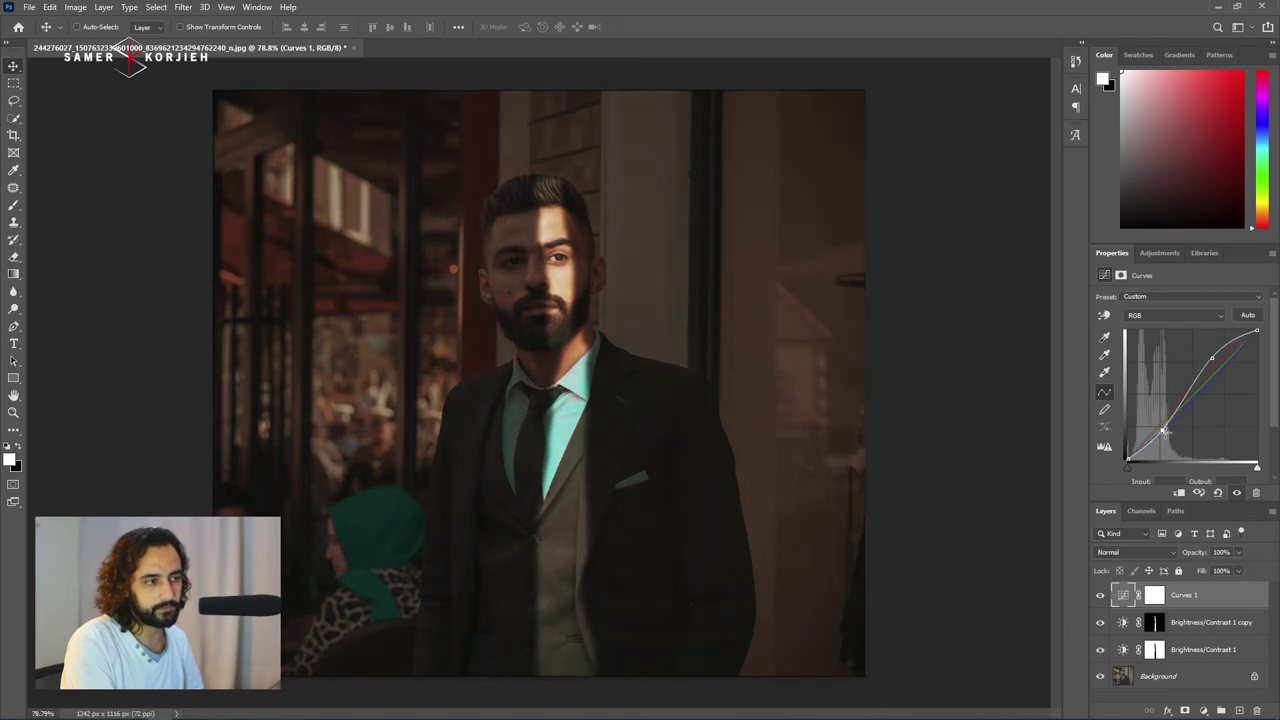
scroll(592, 261, up, 2)
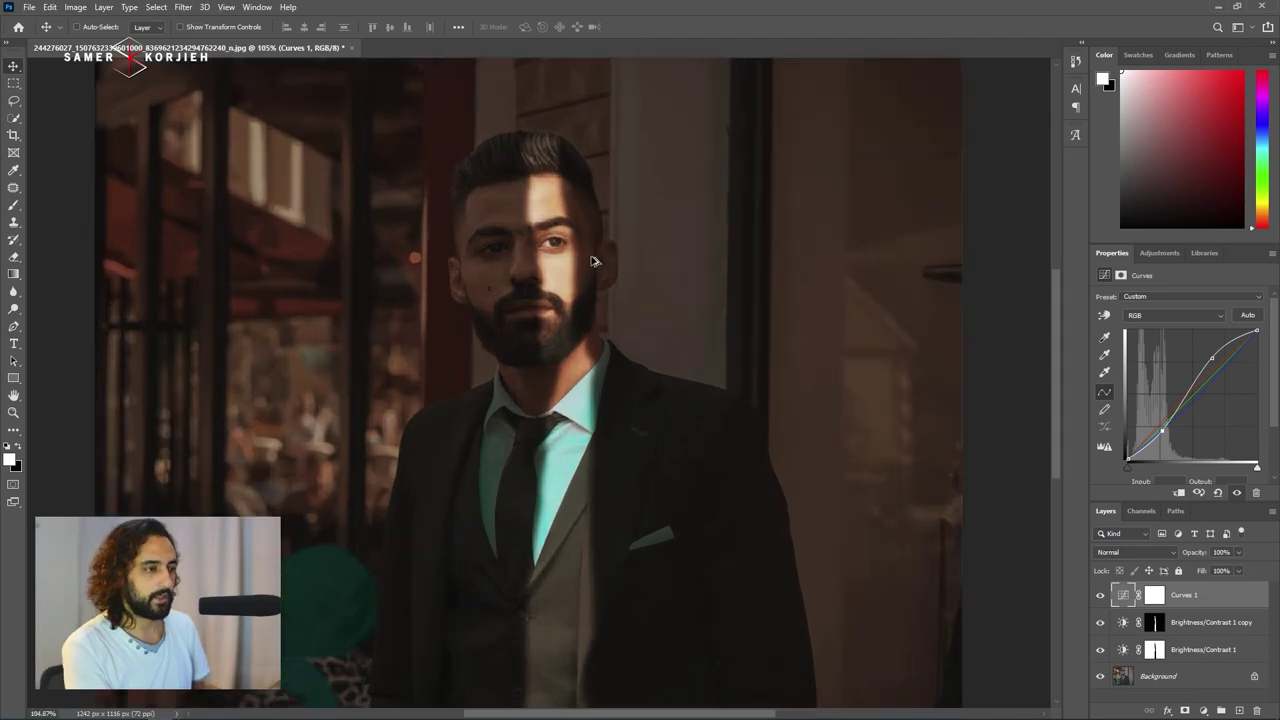
scroll(592, 261, up, 2)
scroll(592, 262, up, 2)
scroll(588, 310, up, 1)
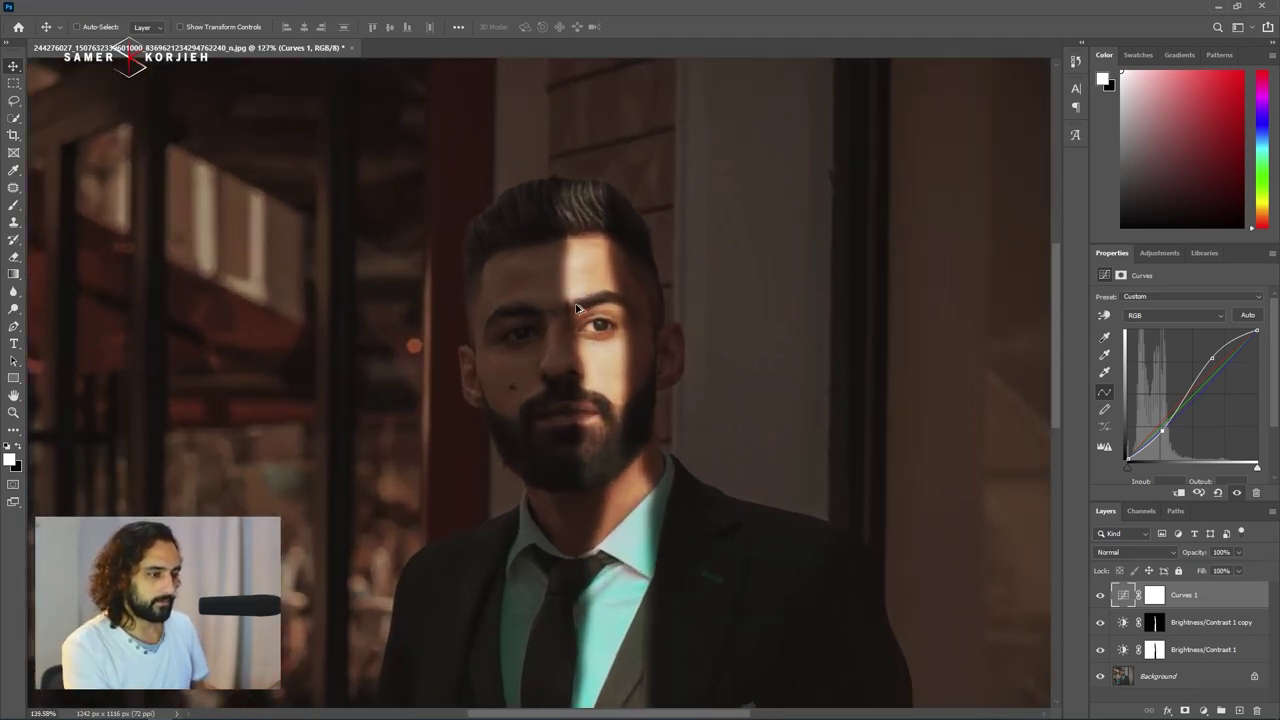
scroll(575, 317, up, 2)
scroll(575, 317, down, 1)
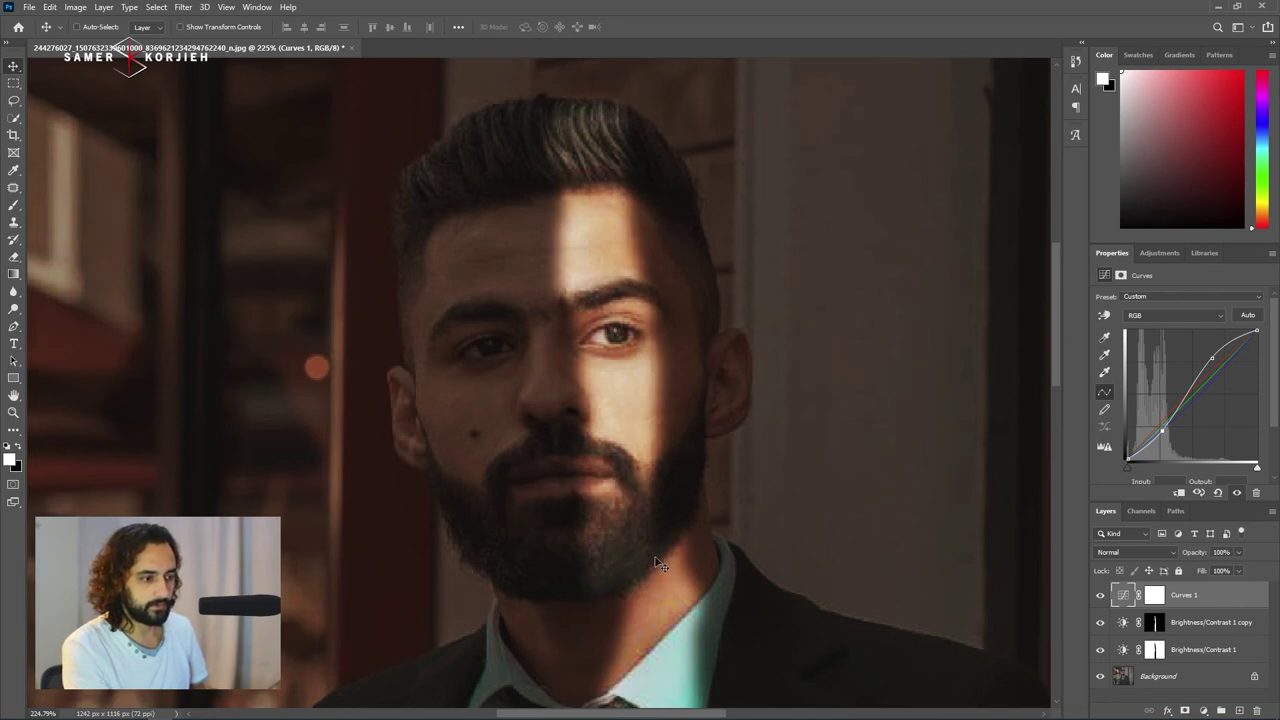
scroll(676, 630, down, 3)
scroll(737, 366, down, 3)
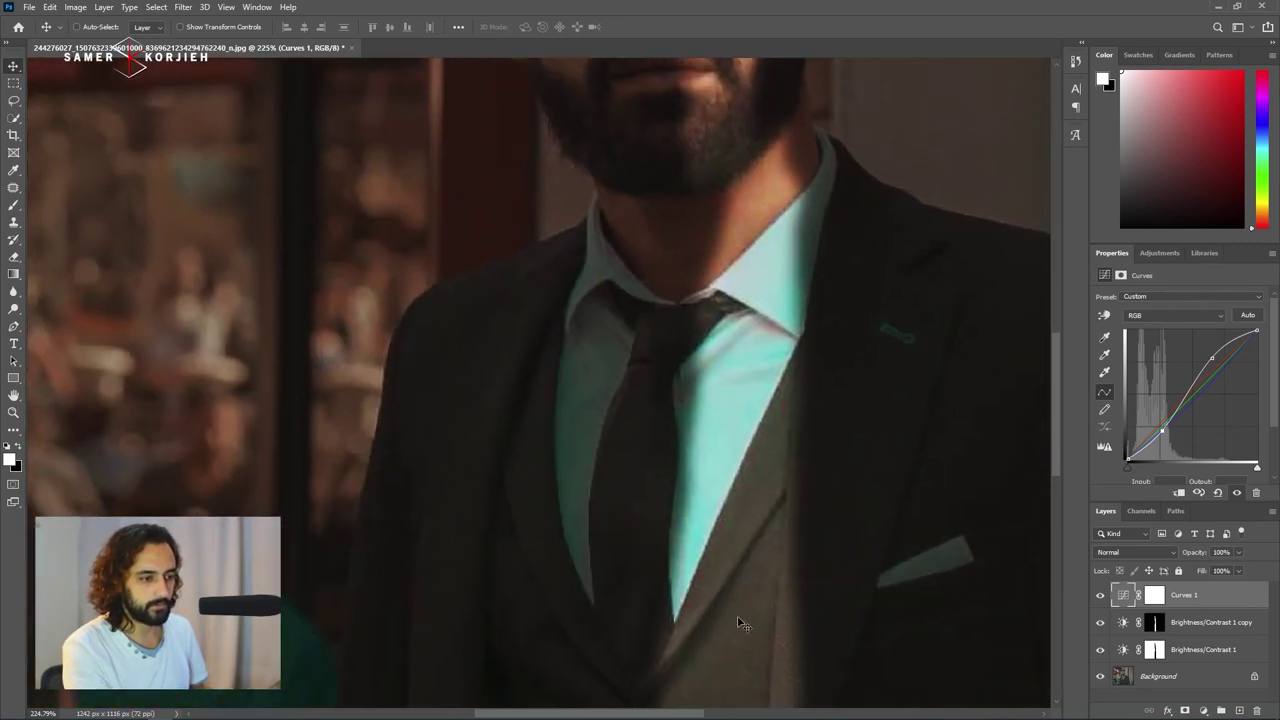
scroll(771, 243, down, 1)
scroll(760, 351, down, 1)
scroll(760, 351, down, 1)
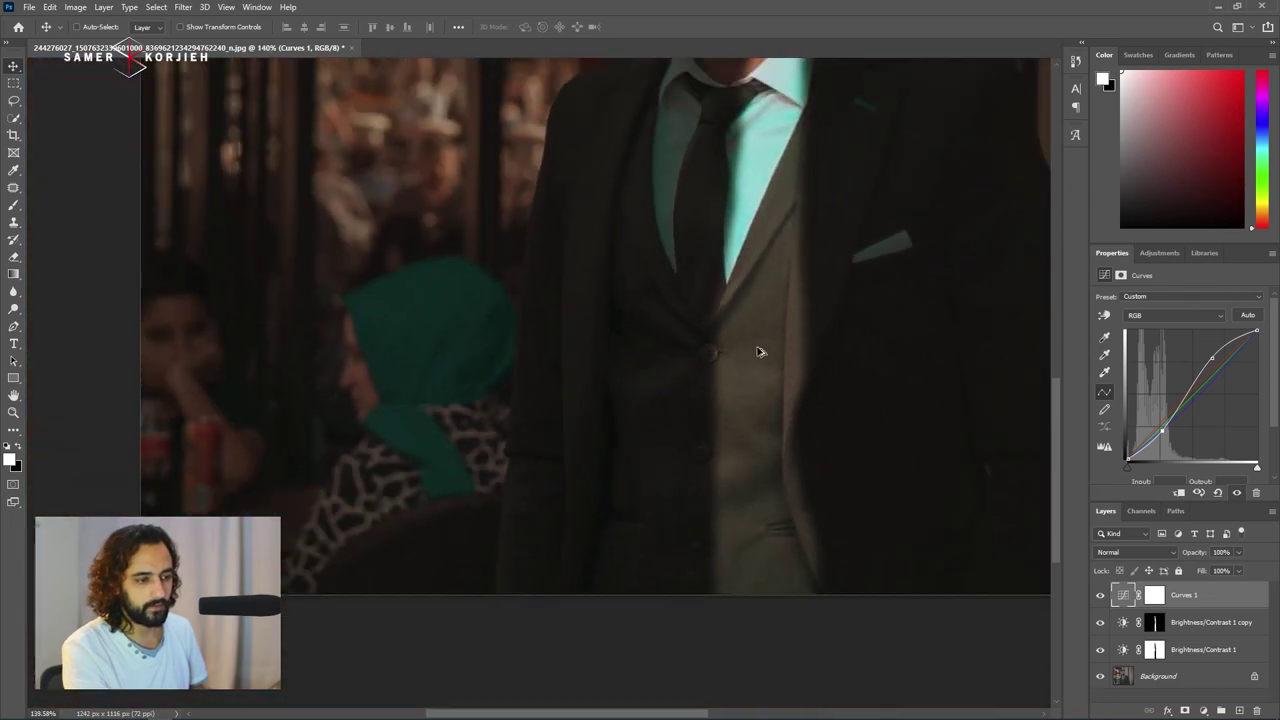
scroll(757, 351, down, 1)
scroll(723, 340, down, 1)
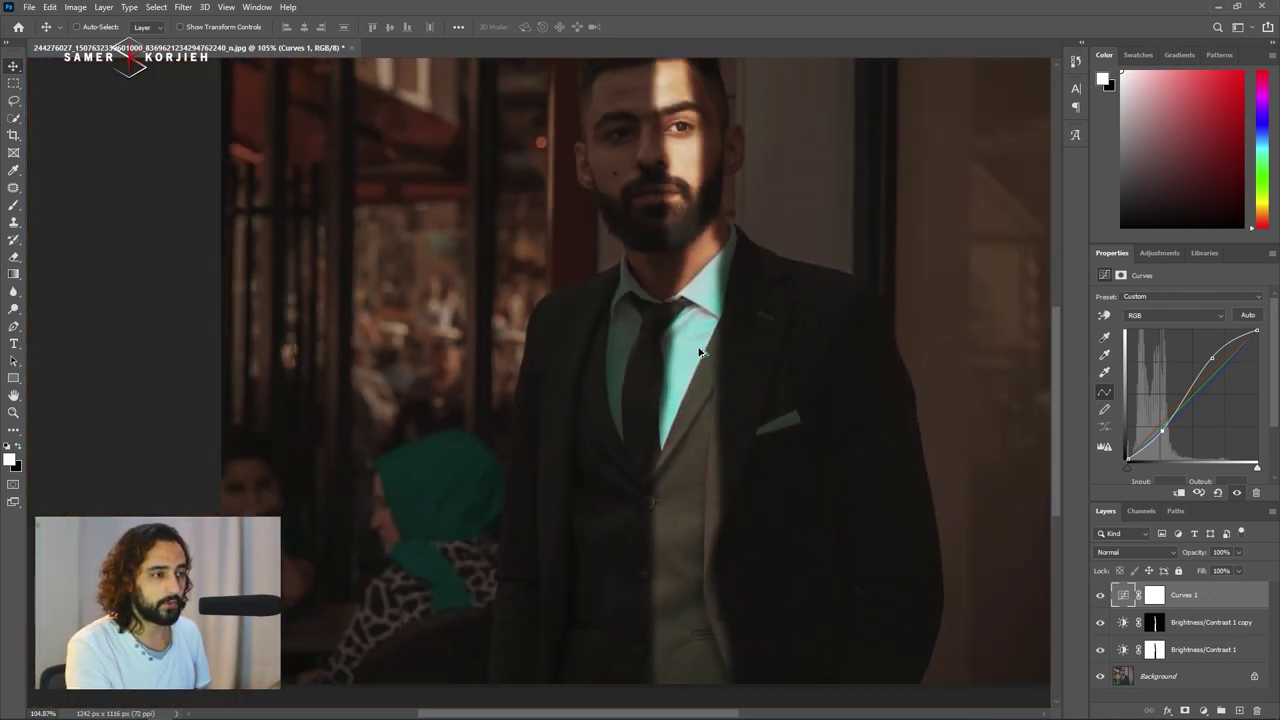
scroll(700, 352, down, 1)
drag(664, 321, 620, 374)
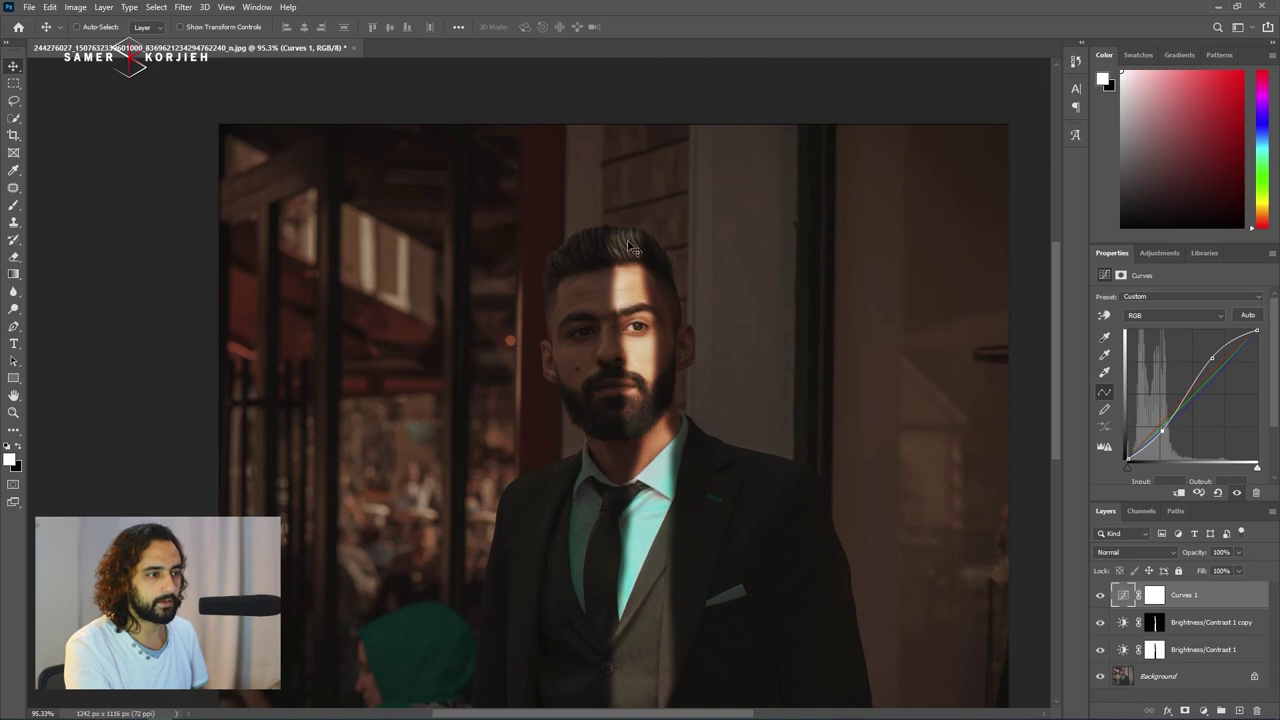